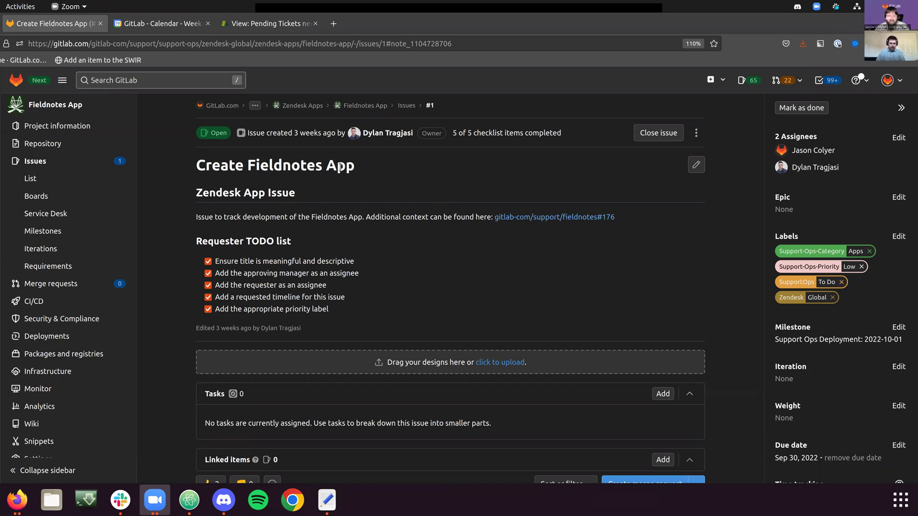
Step: Bring the Create Fieldnotes App issue in Firefox forward and drop down the Guake terminal
left_click(371, 241)
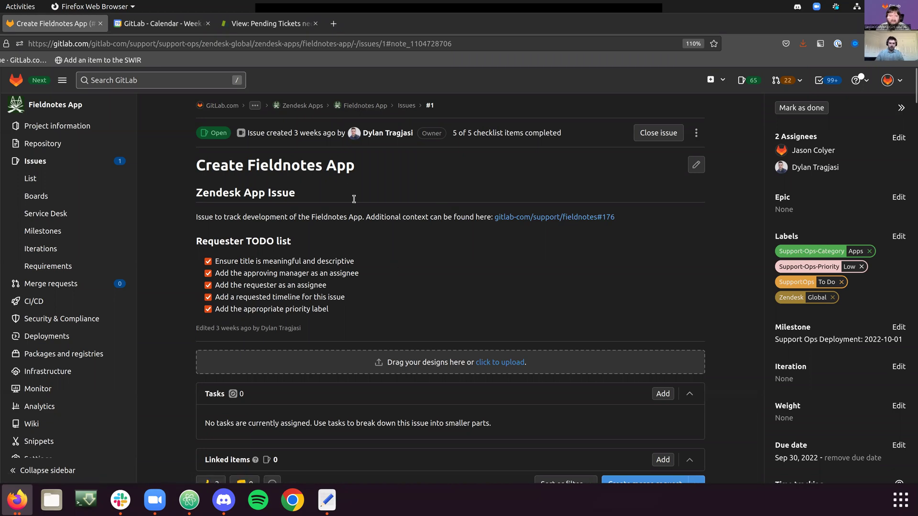
key("F12")
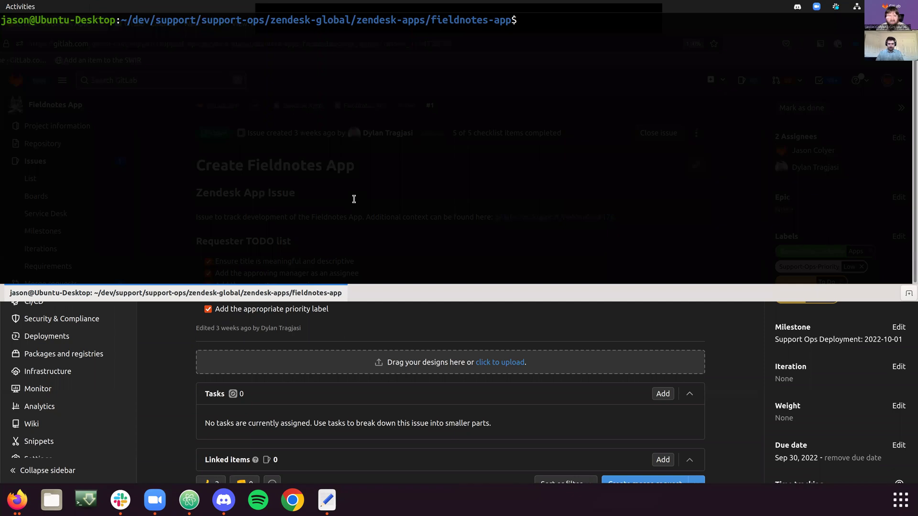
Step: Maximise the terminal, enlarge its font, and run zat package in fieldnotes-app
key("F11")
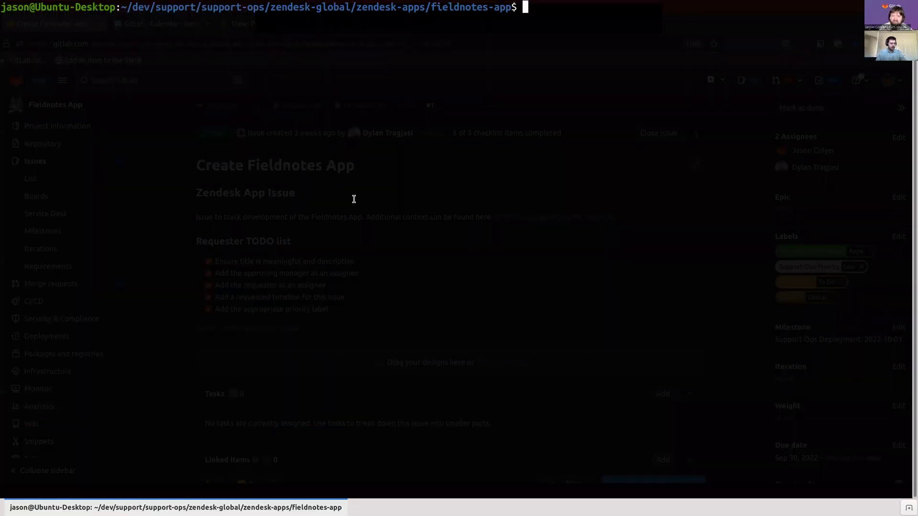
key("ctrl+plus")
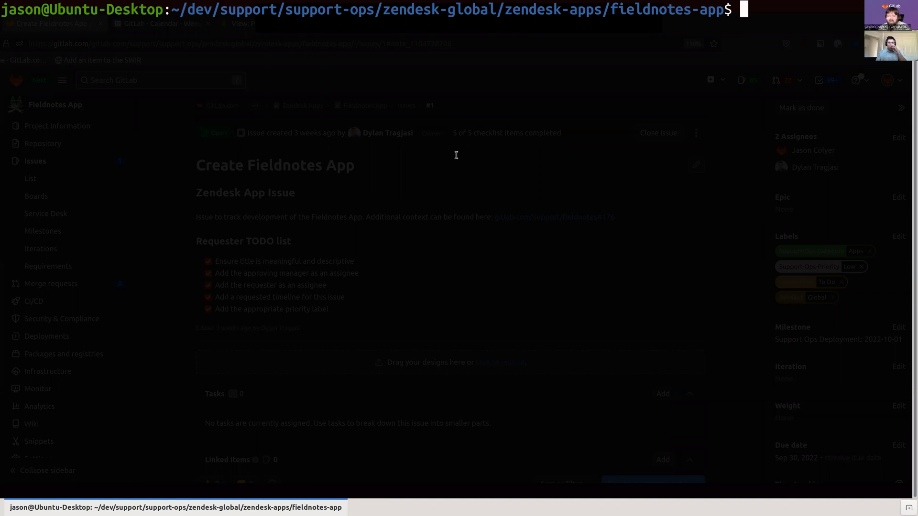
type("zat package")
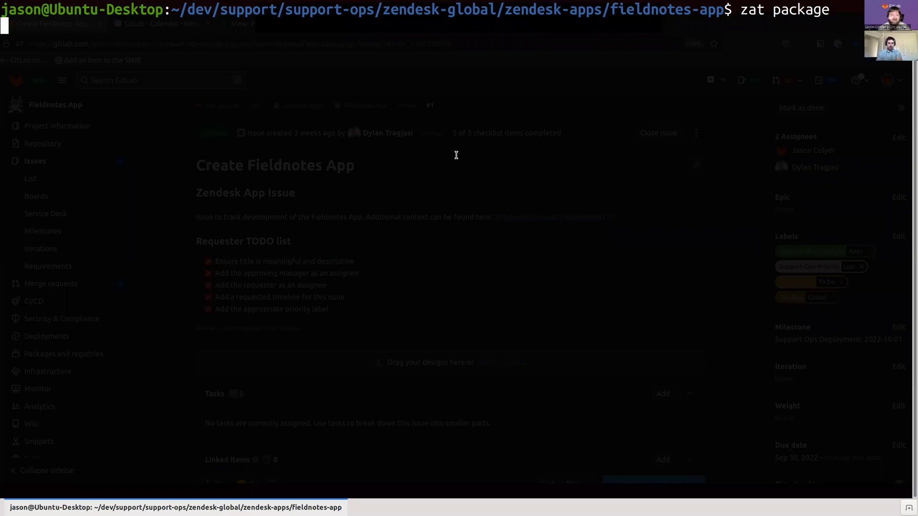
key("Return")
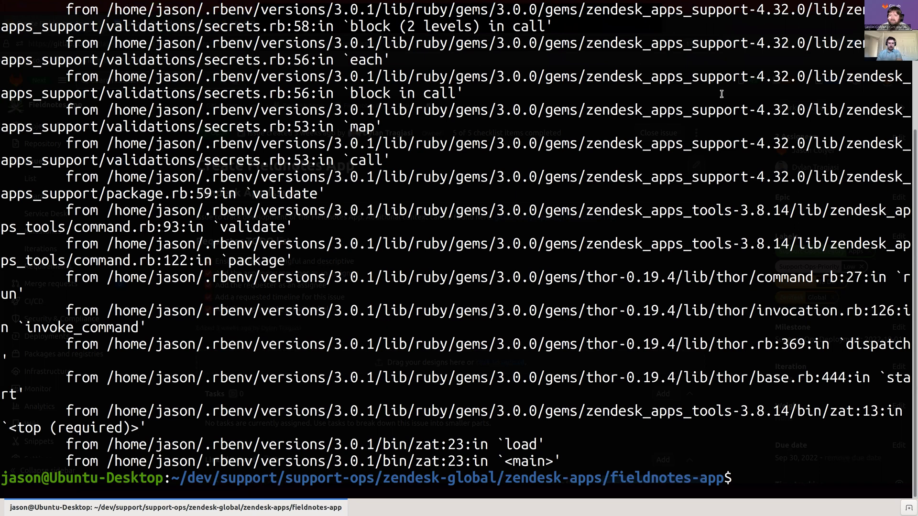
Step: Read the Ruby 3.0.1 ArgumentError and select the suggested gem update command, discarding the half-typed command
scroll(504, 94, "up", 3)
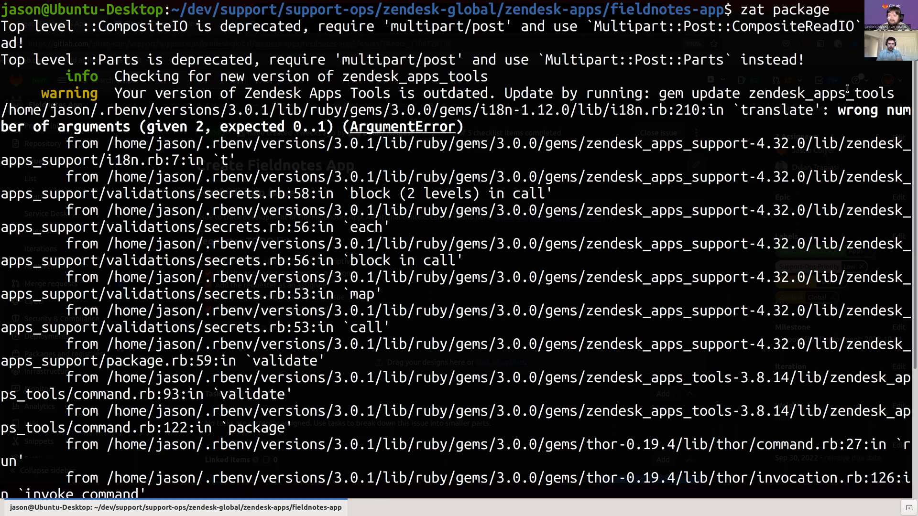
left_click_drag(896, 91, 659, 93)
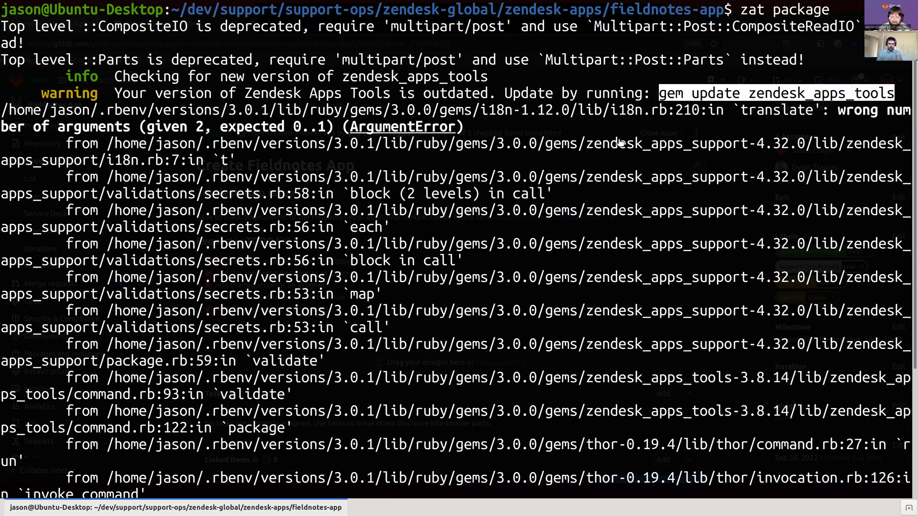
type("cat .ruby")
key("ctrl+c")
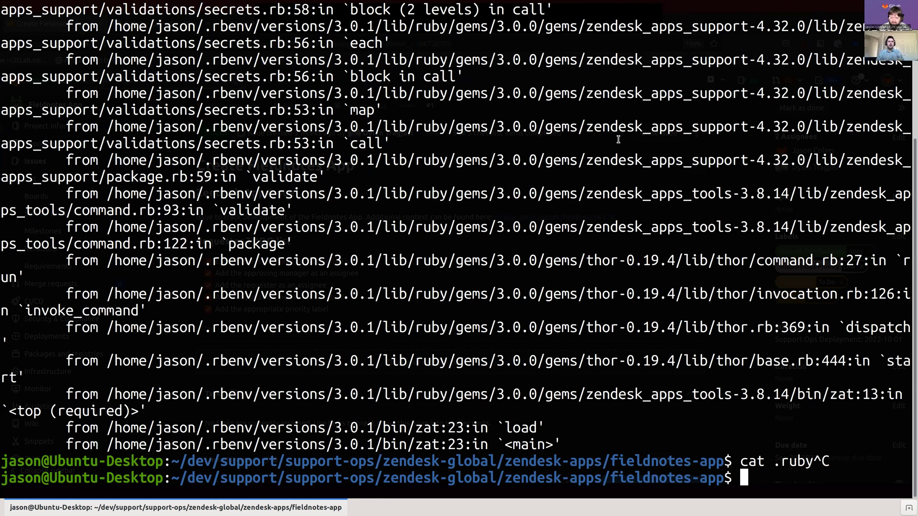
Step: Copy mechanizer's .ruby-version into the project and rerun zat package
type("cp ../mechanizer/.ruby-version .")
key("Return")
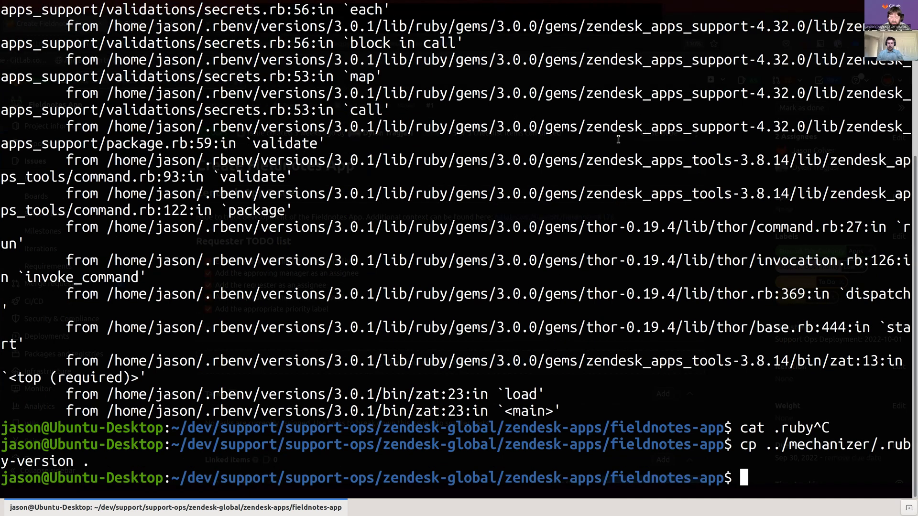
type("zat package")
key("Return")
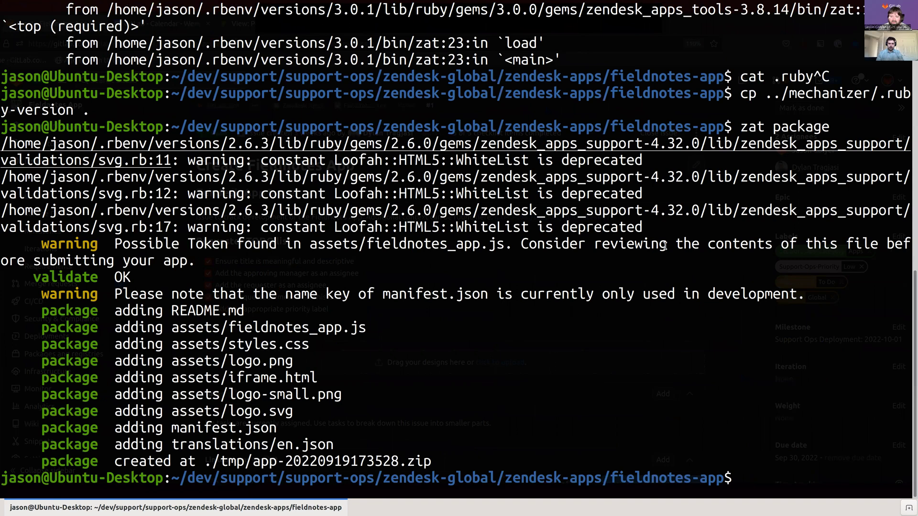
left_click_drag(184, 127, 666, 243)
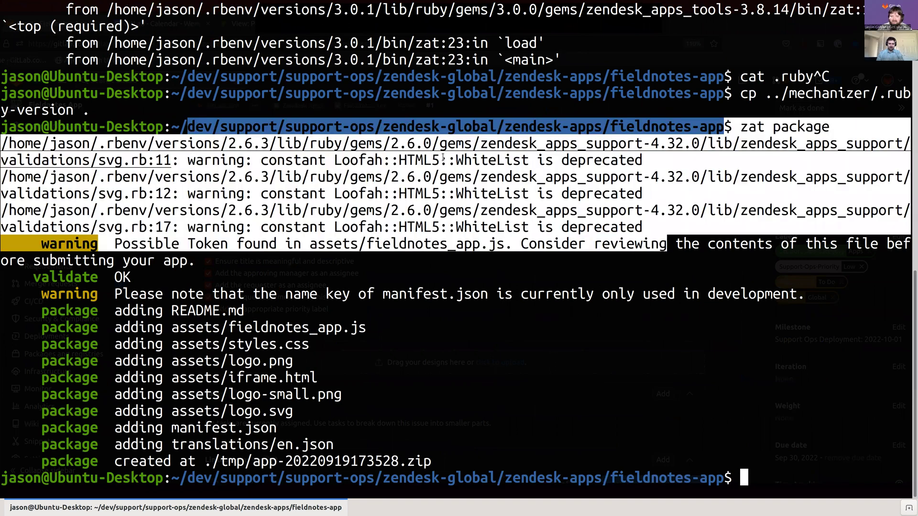
left_click(580, 182)
Step: Confirm .ruby-version reads 2.6.3 and select the created ./tmp/app-20220919173528.zip path
type("cat .ru")
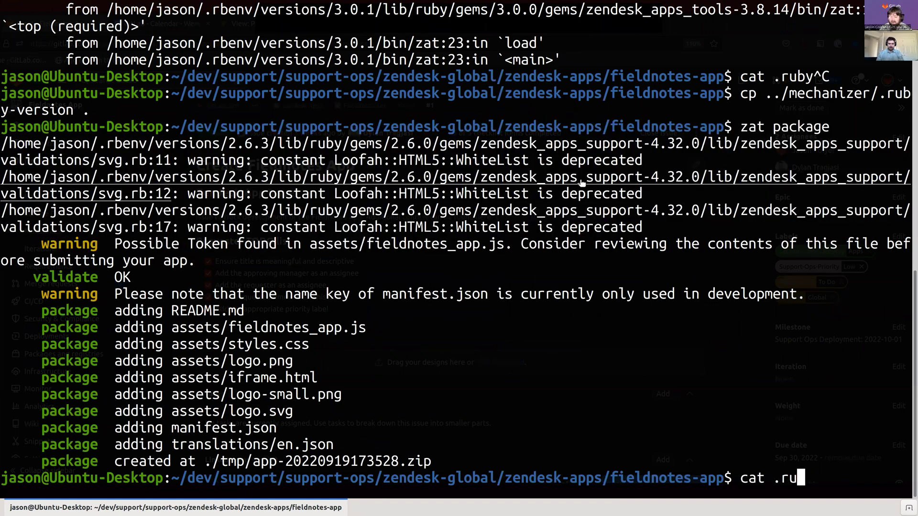
key("Tab")
key("Return")
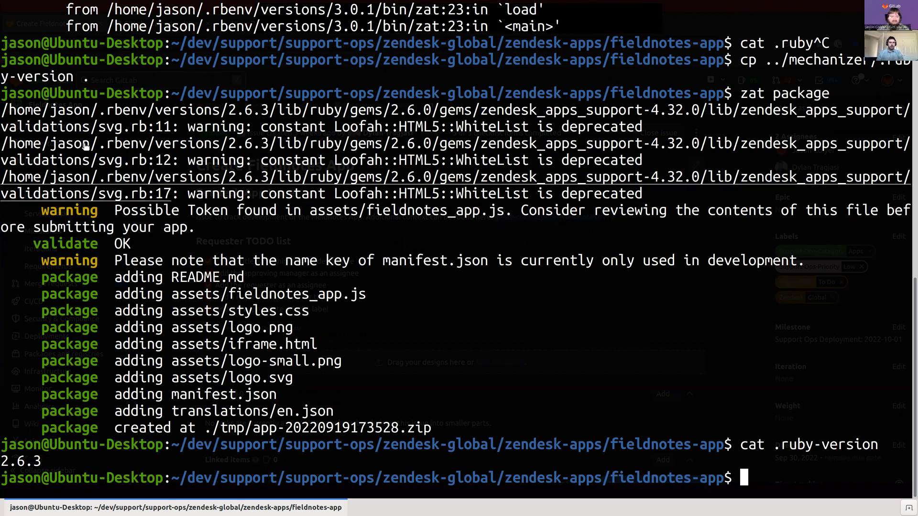
left_click_drag(65, 228, 325, 346)
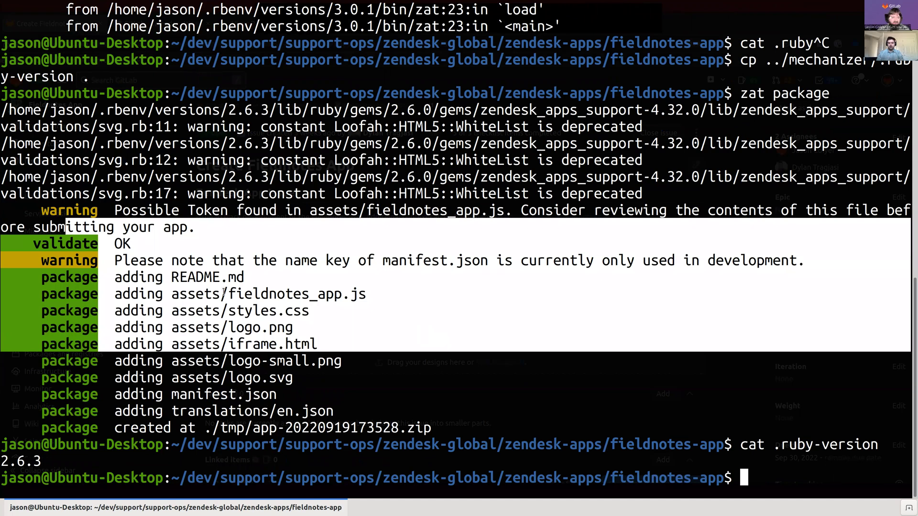
left_click(143, 287)
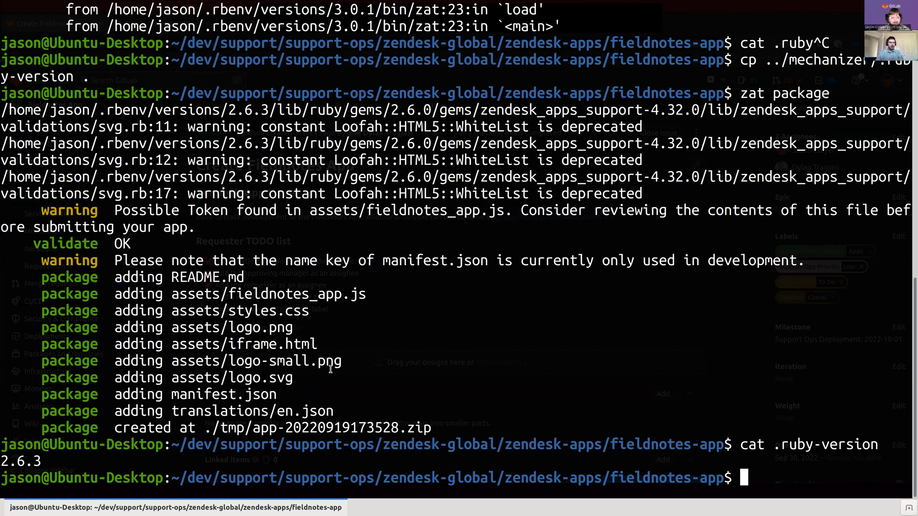
double_click(370, 427)
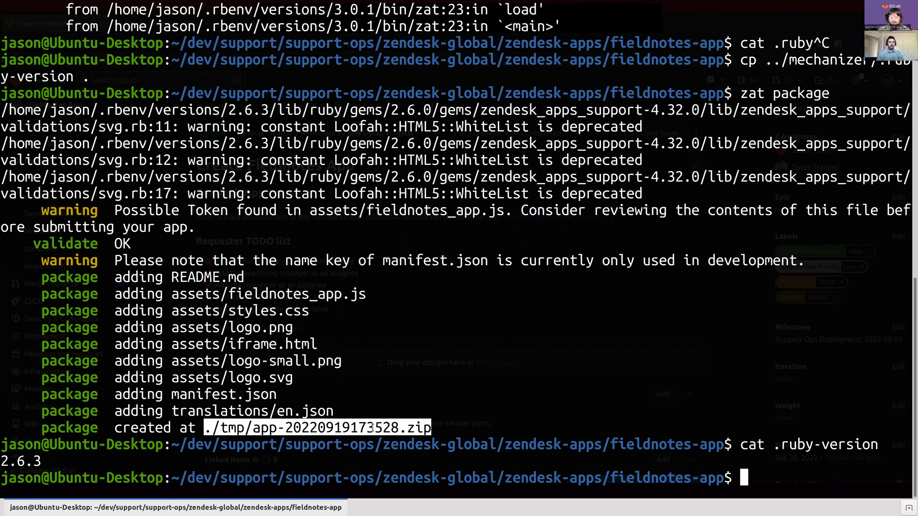
Step: Hide the terminal, zoom the Zendesk tab, and reach Zendesk Support apps via an Admin Center search for 'app'
key("F12")
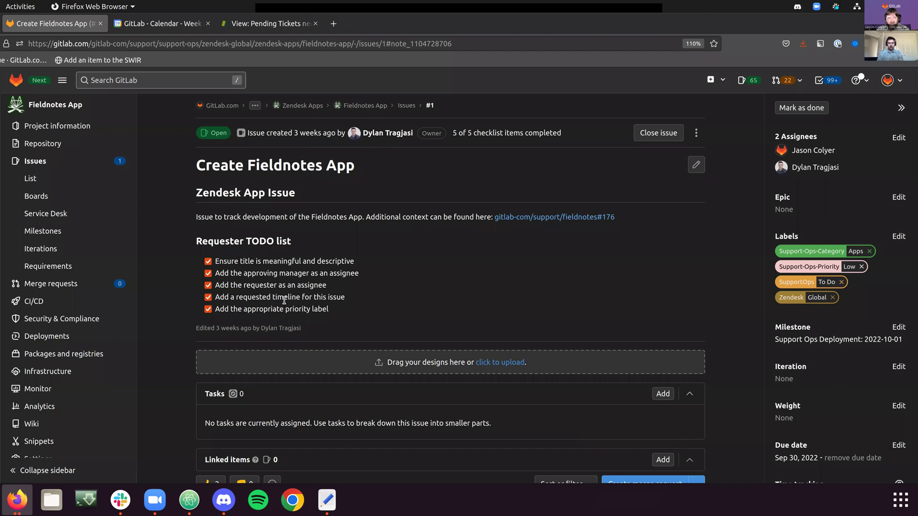
left_click(259, 24)
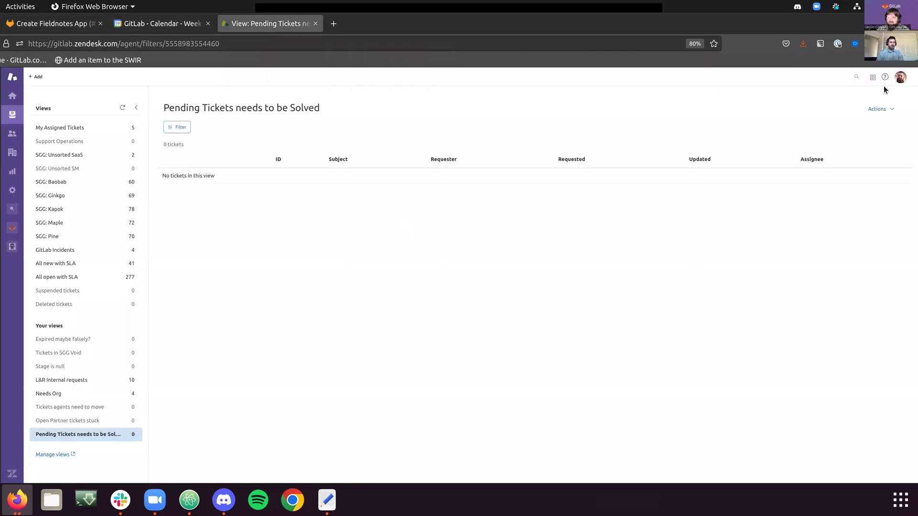
key("ctrl+plus")
key("ctrl+plus")
key("ctrl+plus")
key("ctrl+plus")
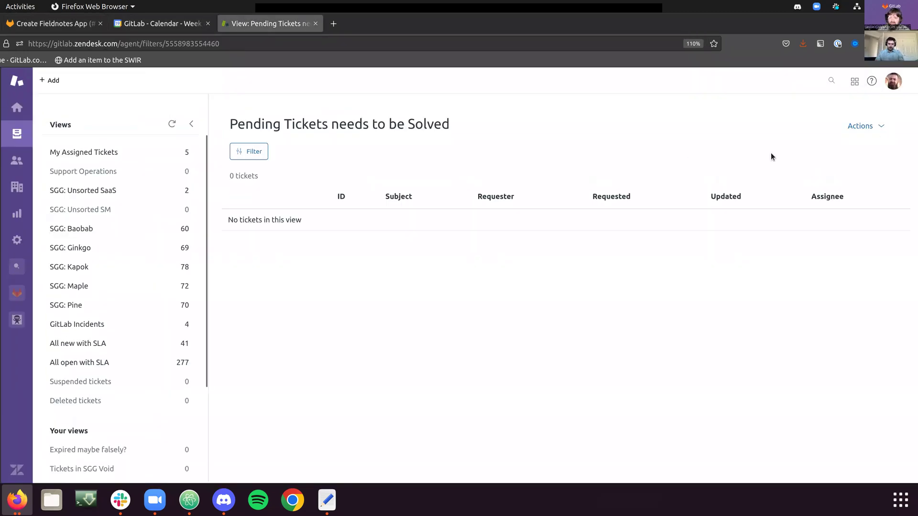
left_click(849, 83)
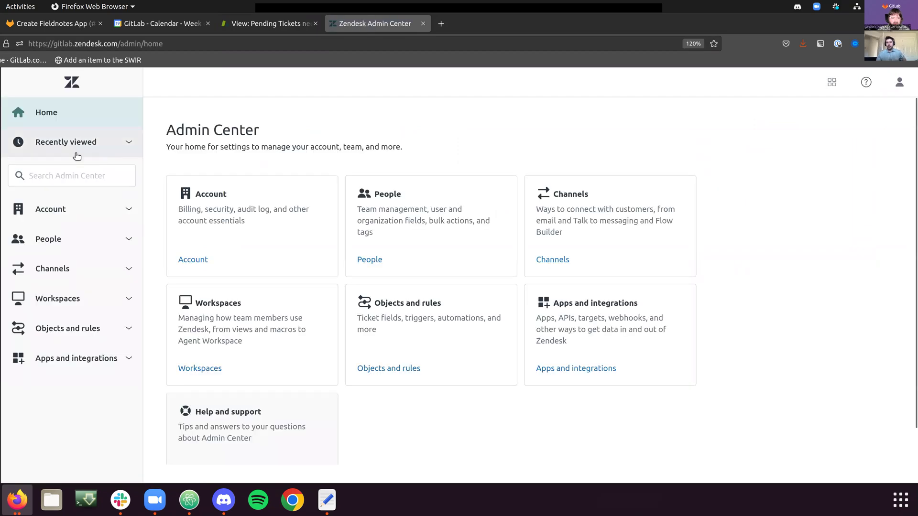
left_click(66, 176)
type("app")
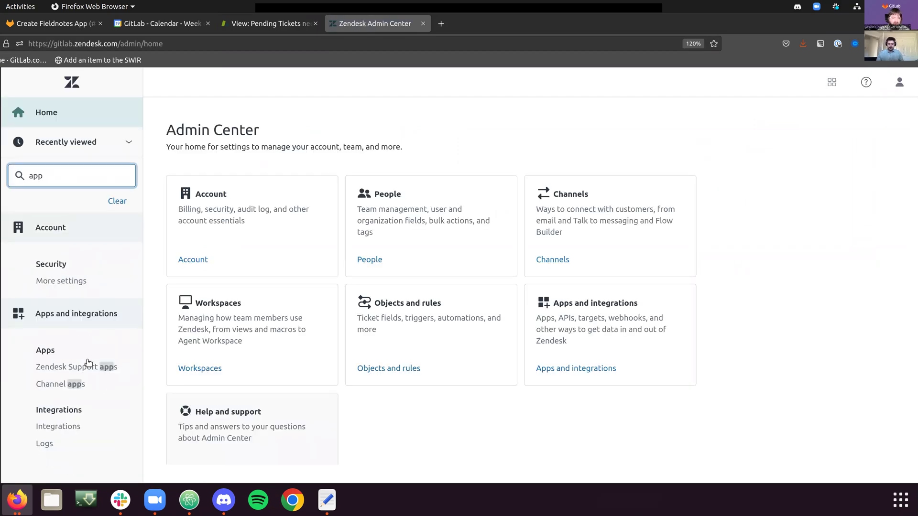
left_click(88, 367)
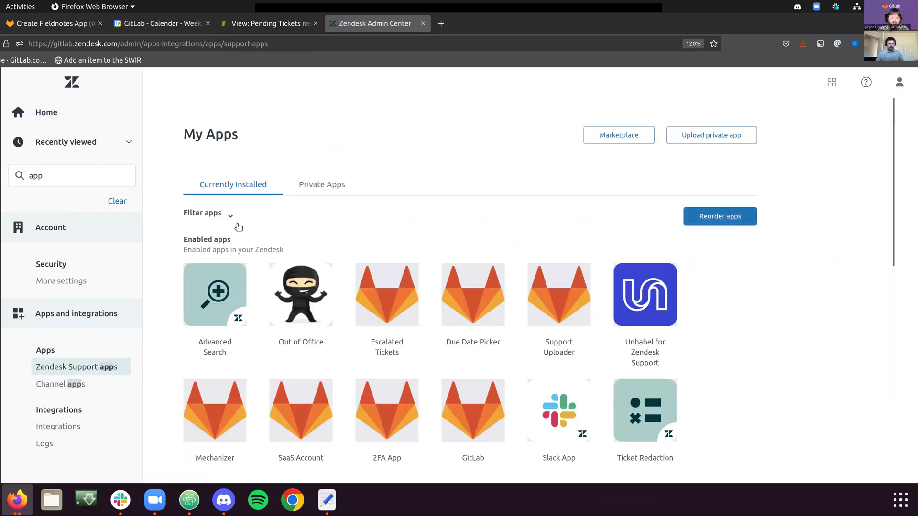
Step: Start a private app upload with the App Name Fieldnotes
left_click(726, 142)
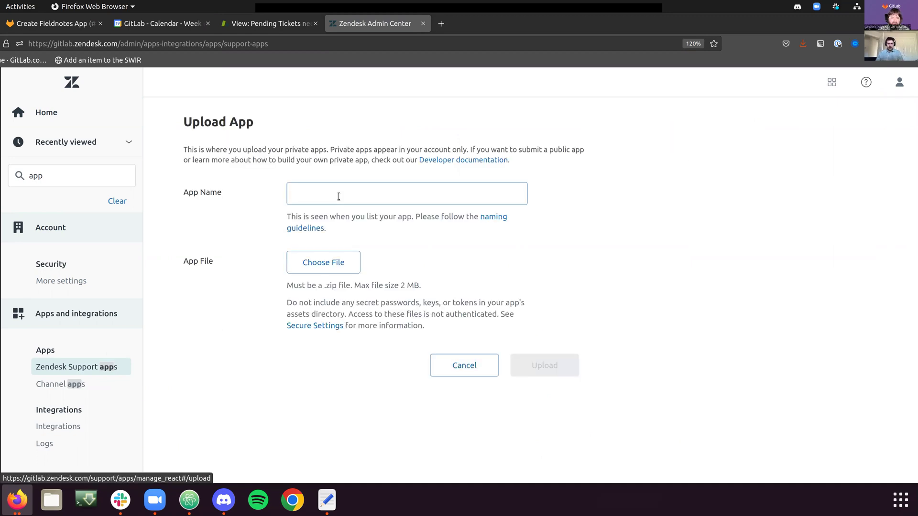
left_click(340, 194)
type("Fieldnotes")
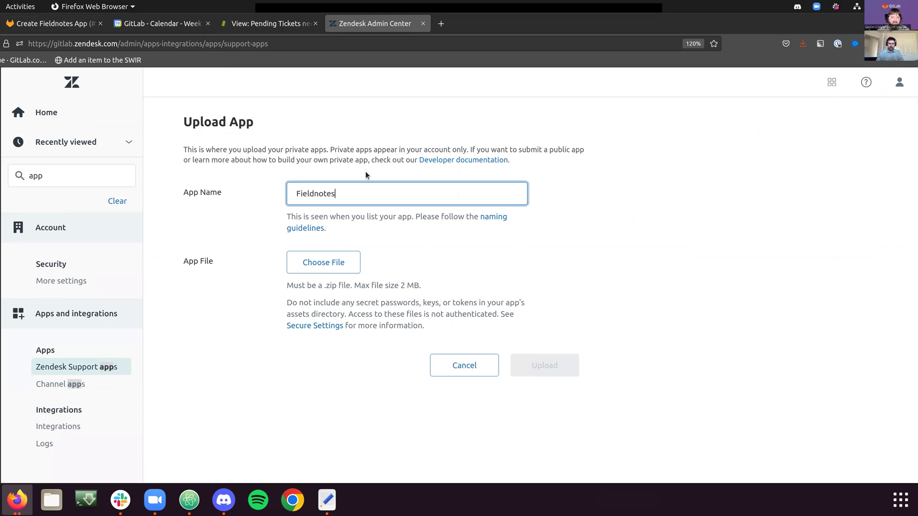
Step: Attach fieldnotes-app/tmp/app-20220919173528.zip as the app package
left_click(333, 262)
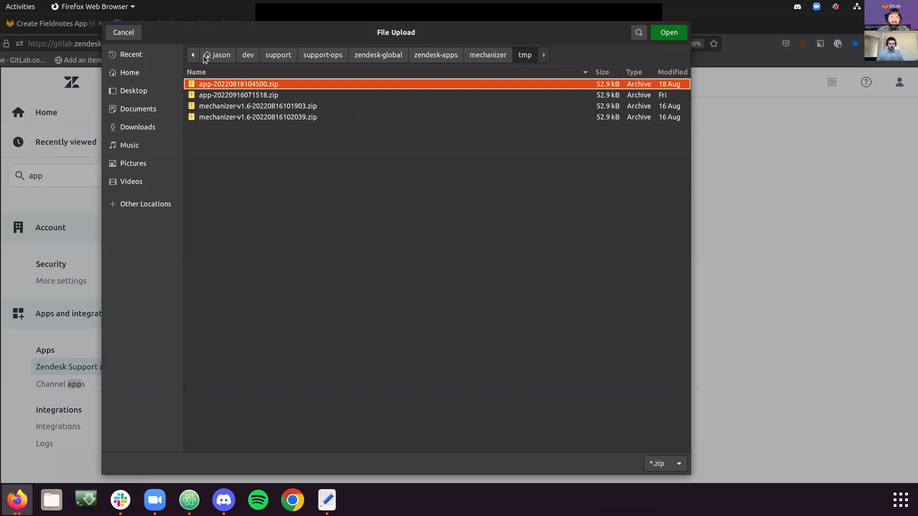
left_click(452, 55)
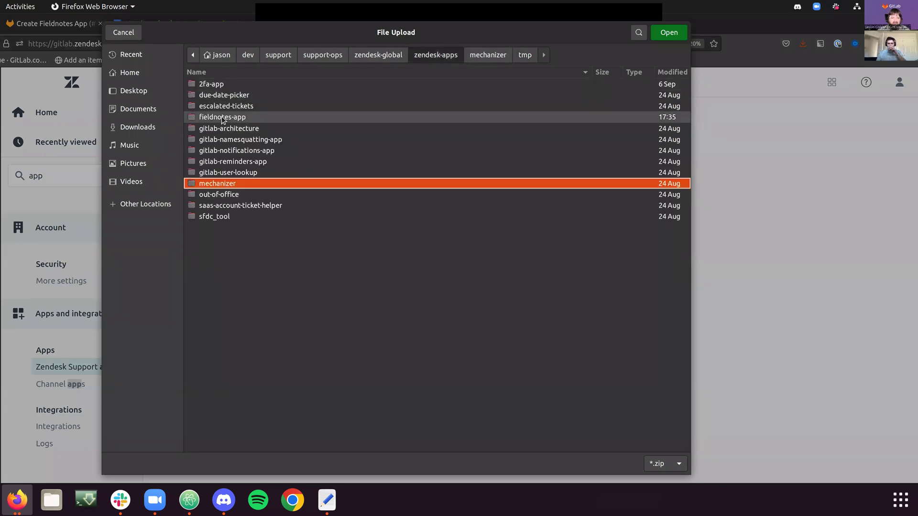
double_click(213, 117)
double_click(206, 97)
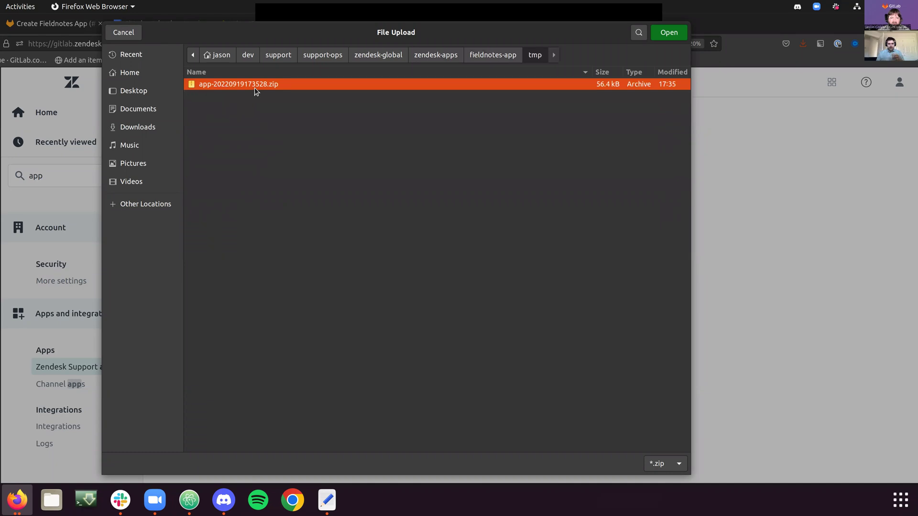
double_click(257, 91)
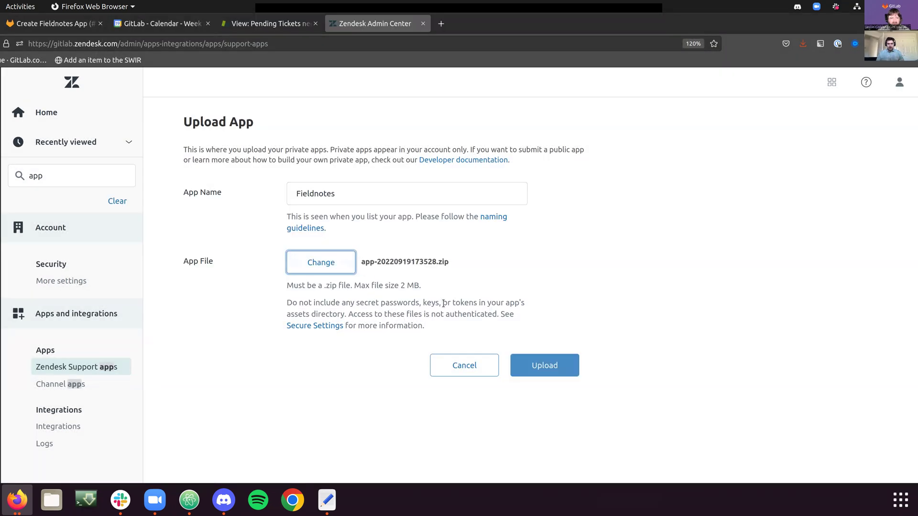
Step: Submit the Fieldnotes upload and accept the 'Creating a new App' warning
left_click(564, 369)
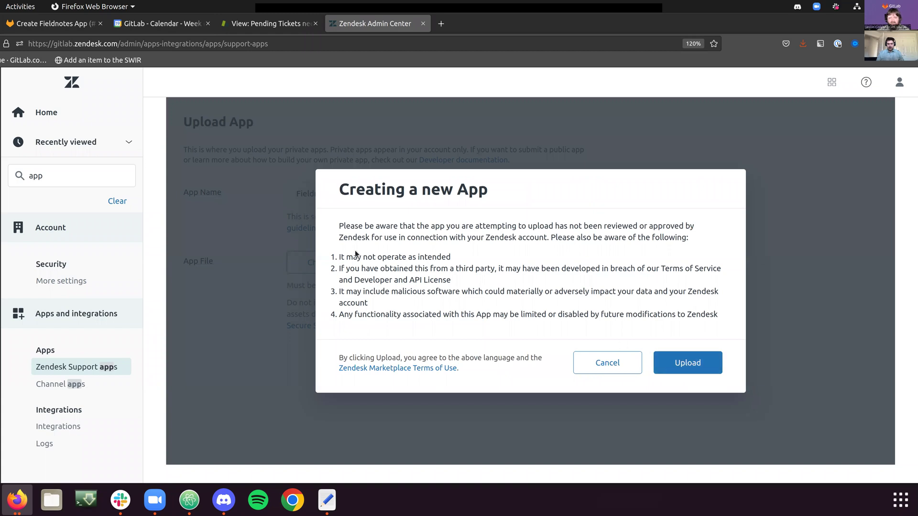
left_click_drag(337, 256, 636, 346)
left_click(687, 363)
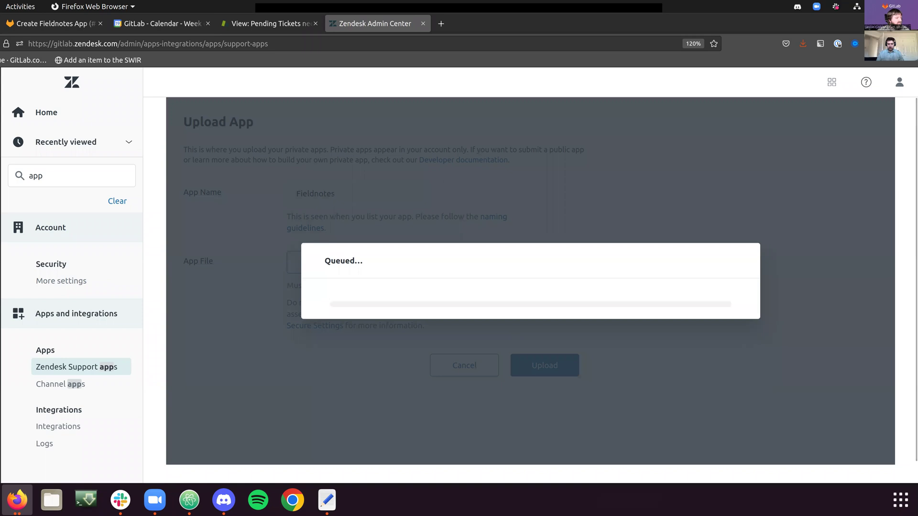
key("alt+Tab")
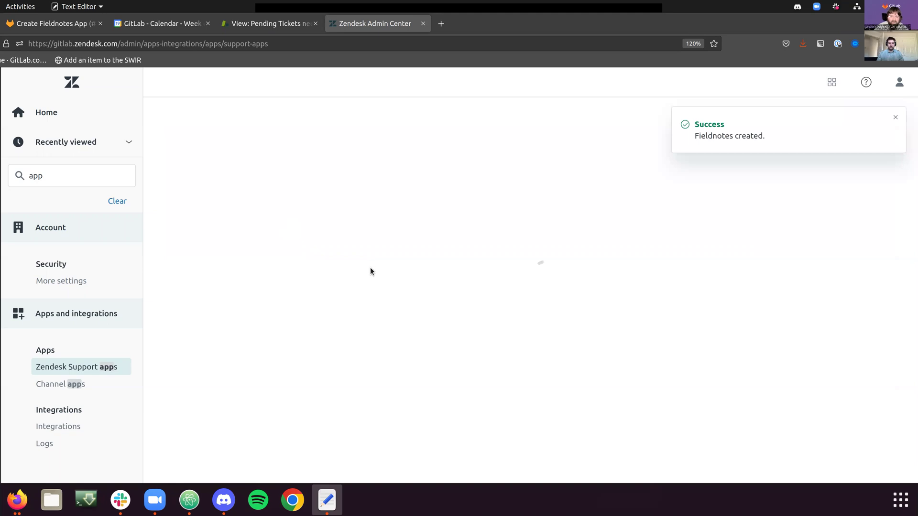
Step: Begin filling the gitlabToken setting on the Fieldnotes installation form
left_click(275, 409)
type("a")
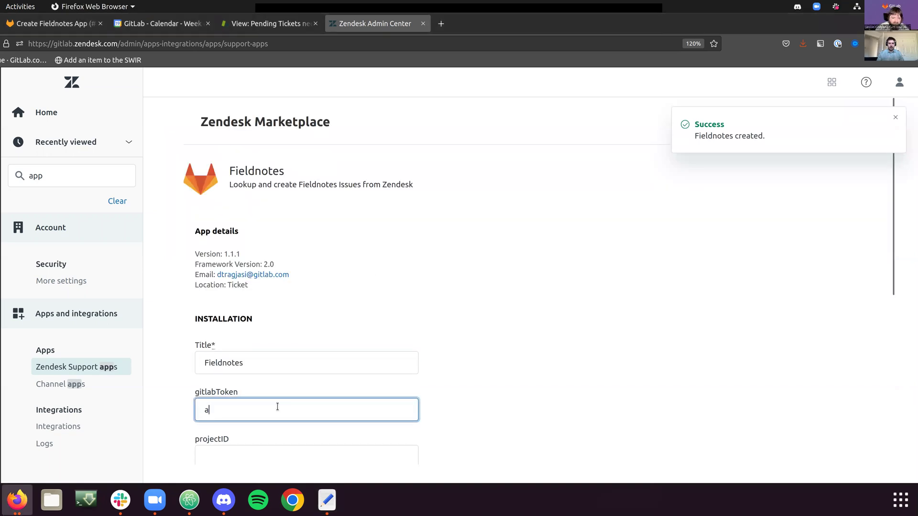
key("BackSpace")
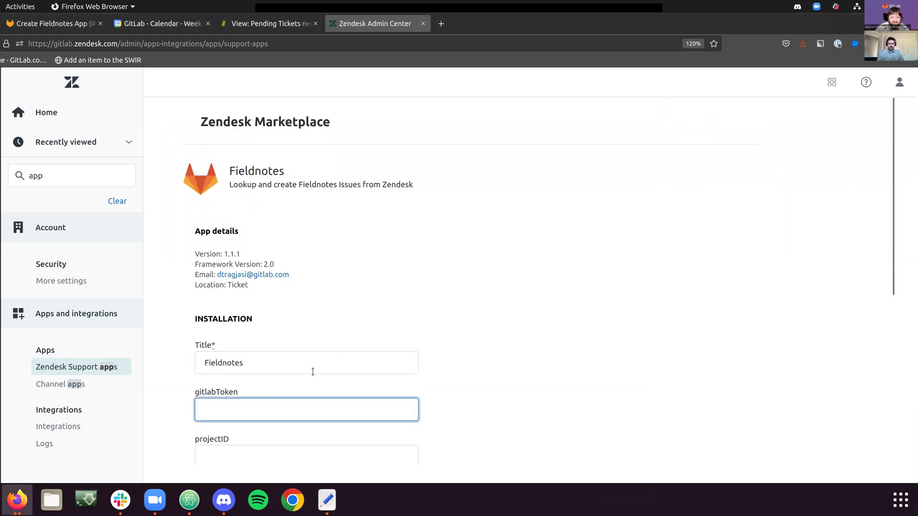
scroll(331, 359, "down", 5)
scroll(331, 359, "up", 4)
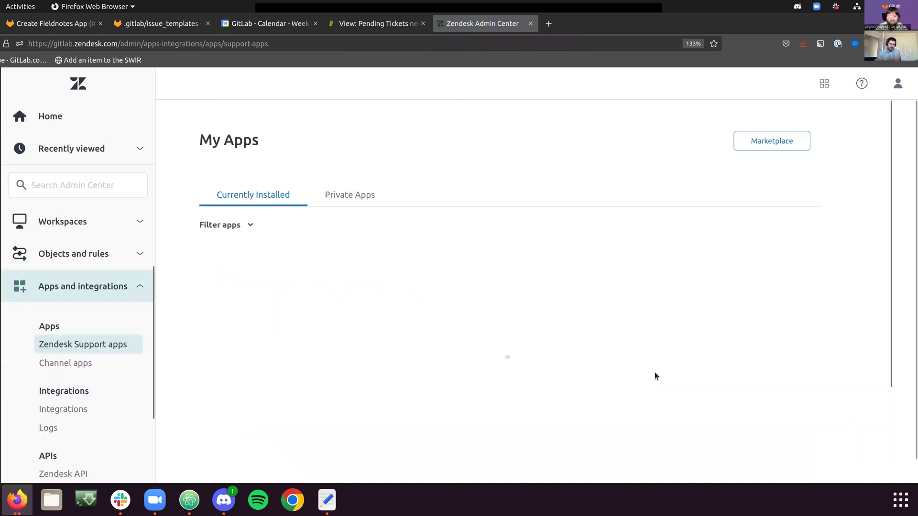
Step: Zoom out to confirm Fieldnotes among the Currently Installed apps, then return to Pending Tickets
key("ctrl+minus")
key("ctrl+minus")
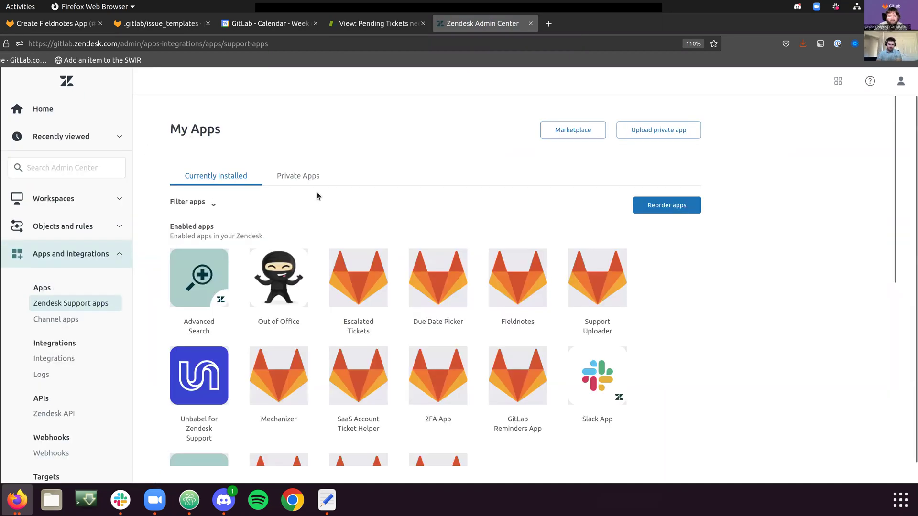
scroll(277, 310, "down", 4)
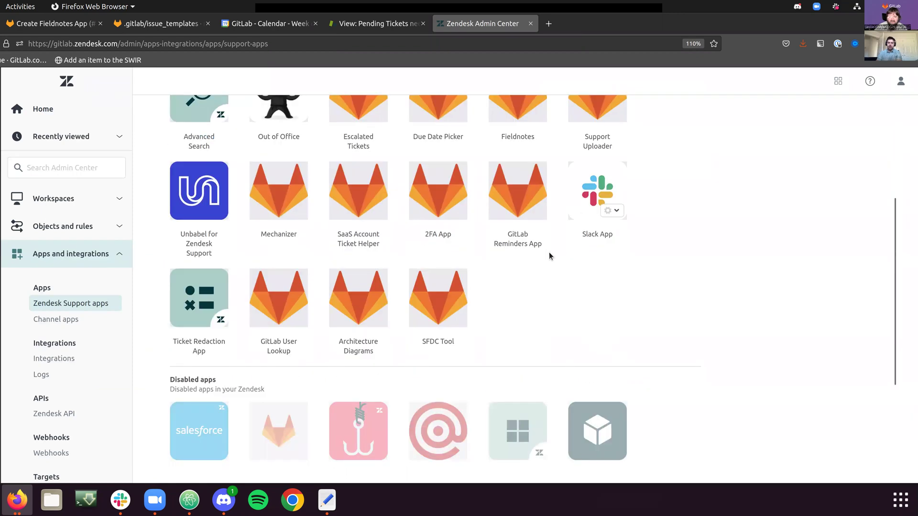
scroll(331, 344, "up", 3)
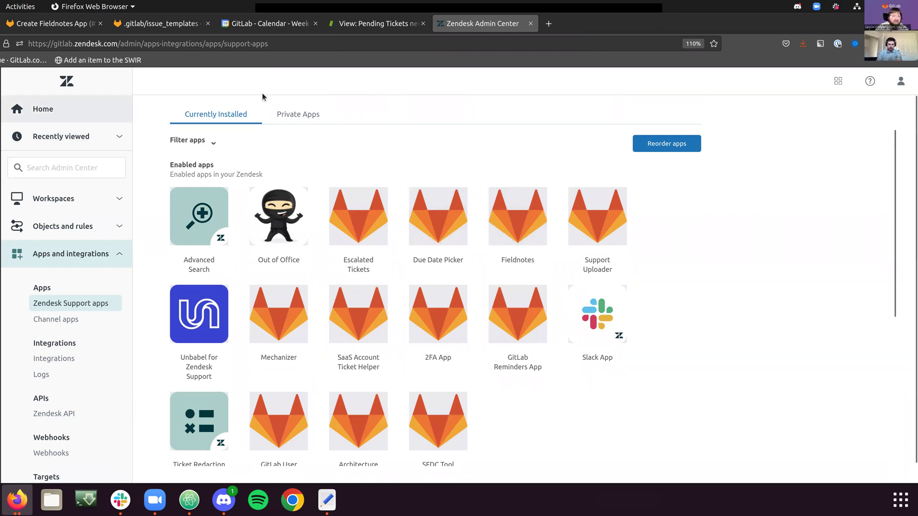
left_click(341, 28)
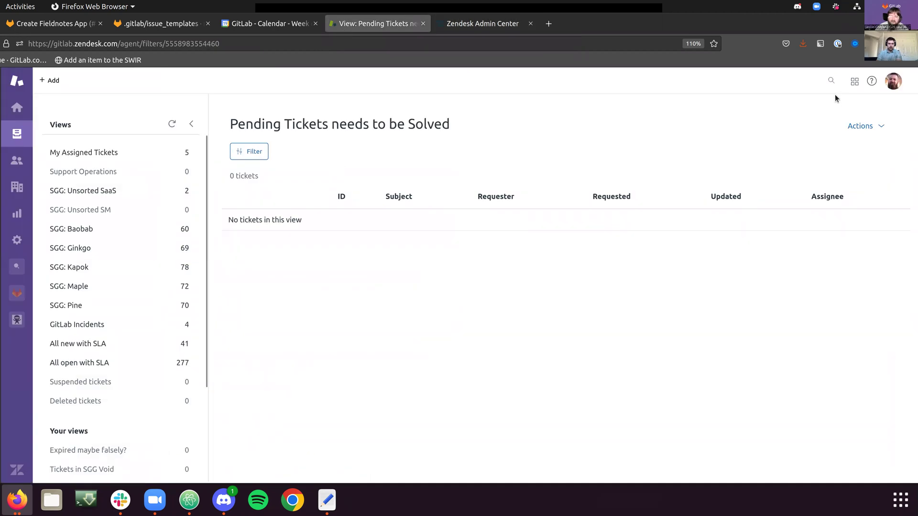
Step: Search Support for the test user's e-mail address and open their customer page from the Users results
scroll(175, 382, "down", 3)
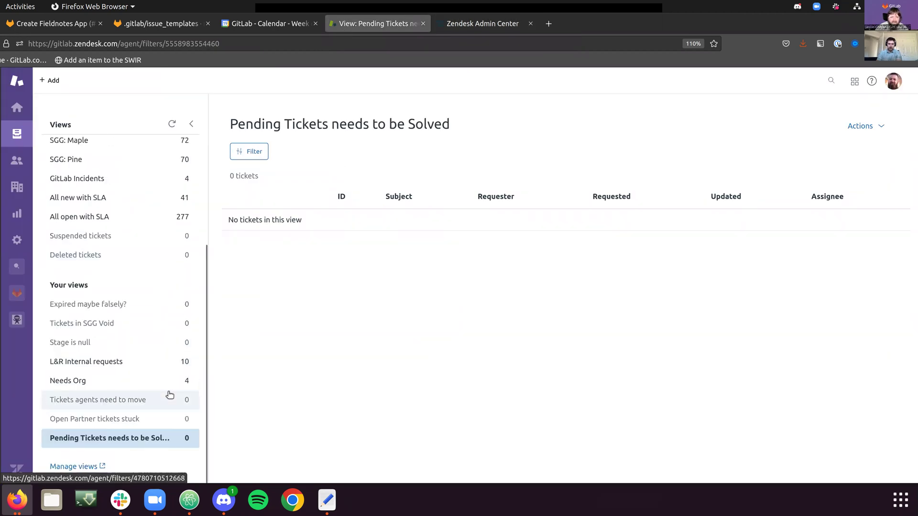
left_click(829, 81)
type("j")
key("BackSpace")
type("jcolyer@")
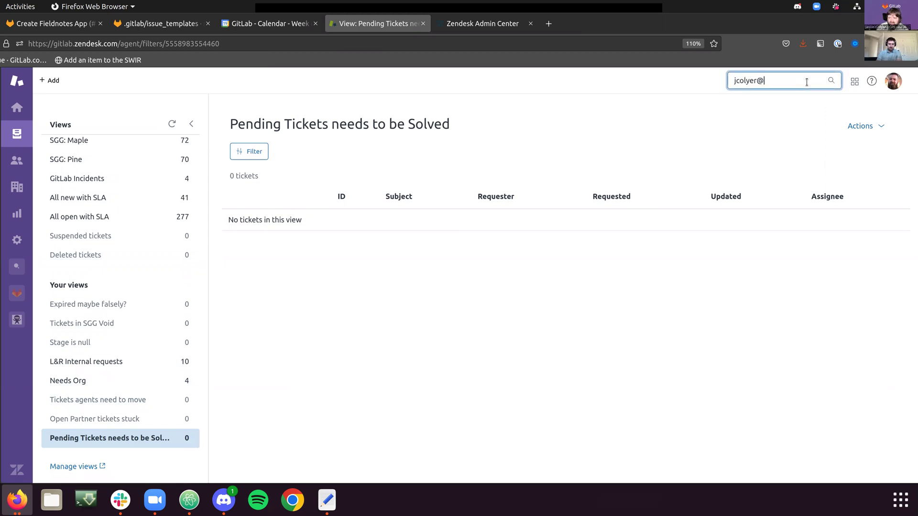
type("example.com")
key("Return")
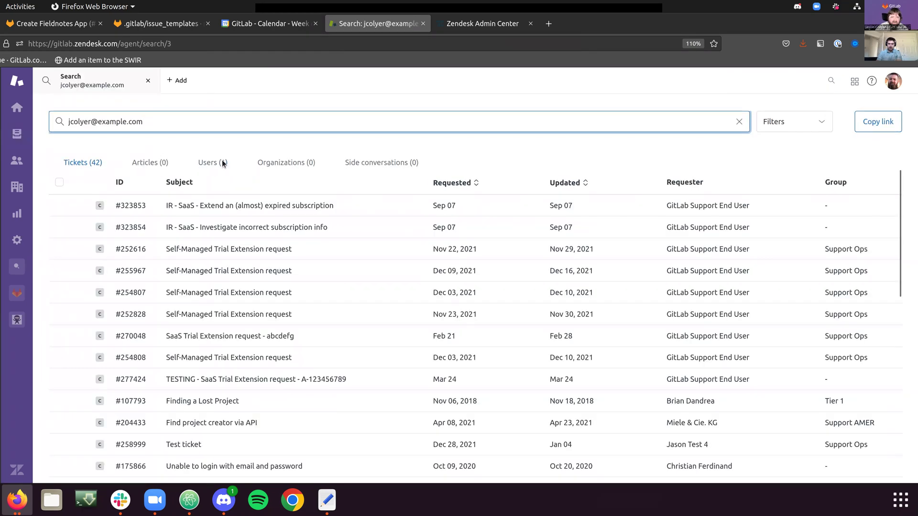
left_click(215, 162)
left_click(196, 206)
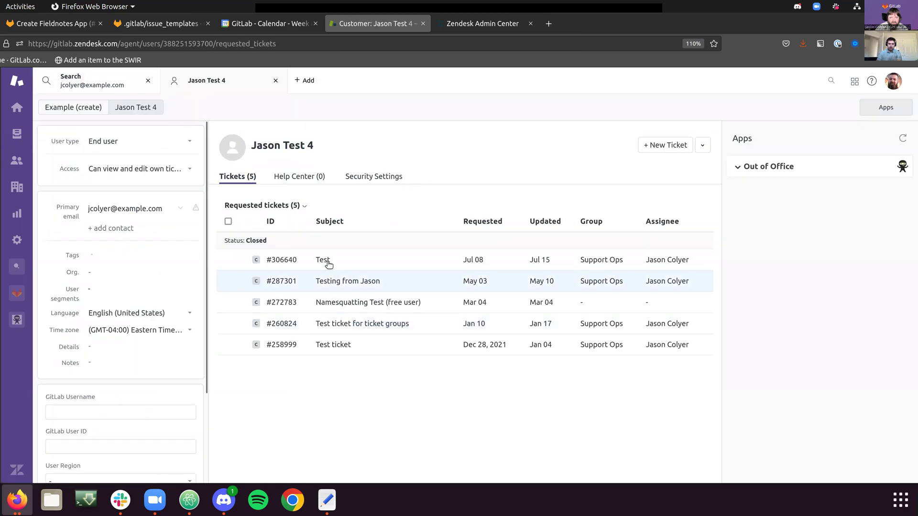
Step: Open ticket #306640 and collapse the GitLab User Lookup, SaaS Account Ticket Helper and Mechanizer panels
left_click(322, 260)
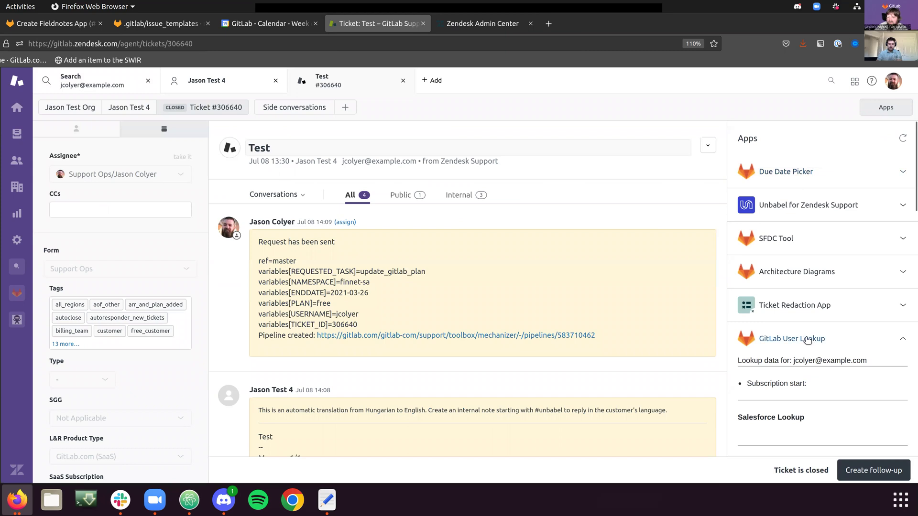
left_click(800, 340)
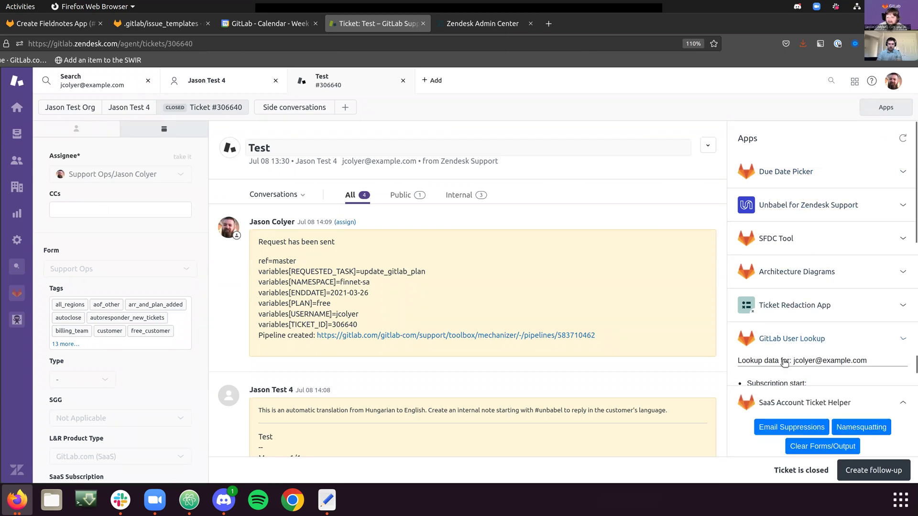
left_click(782, 375)
scroll(774, 406, "down", 5)
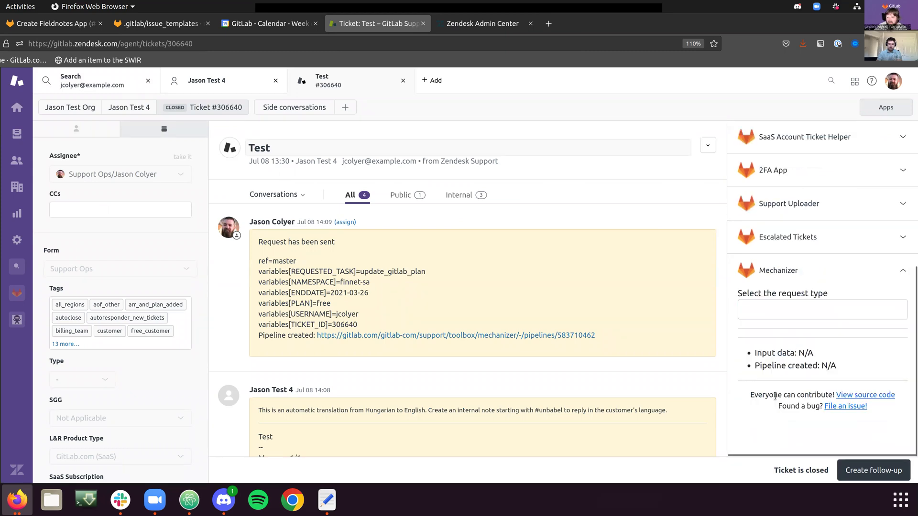
left_click(787, 272)
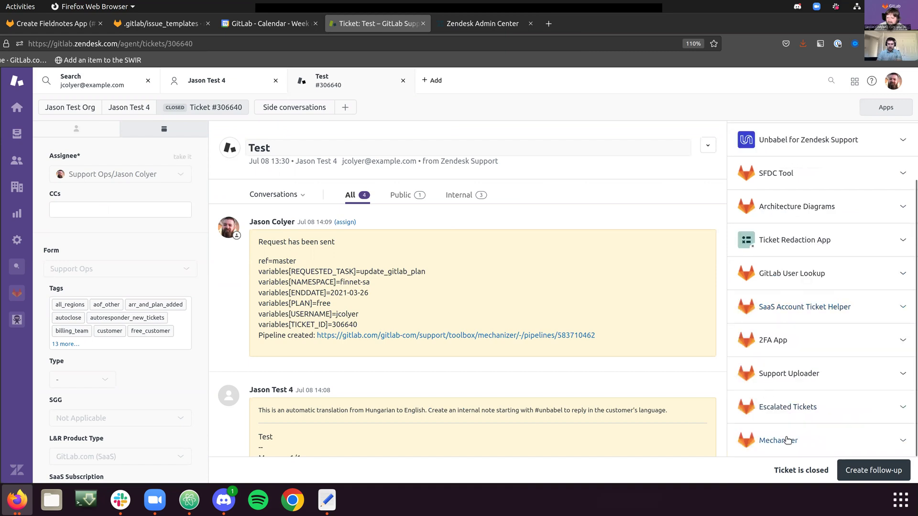
scroll(843, 210, "up", 3)
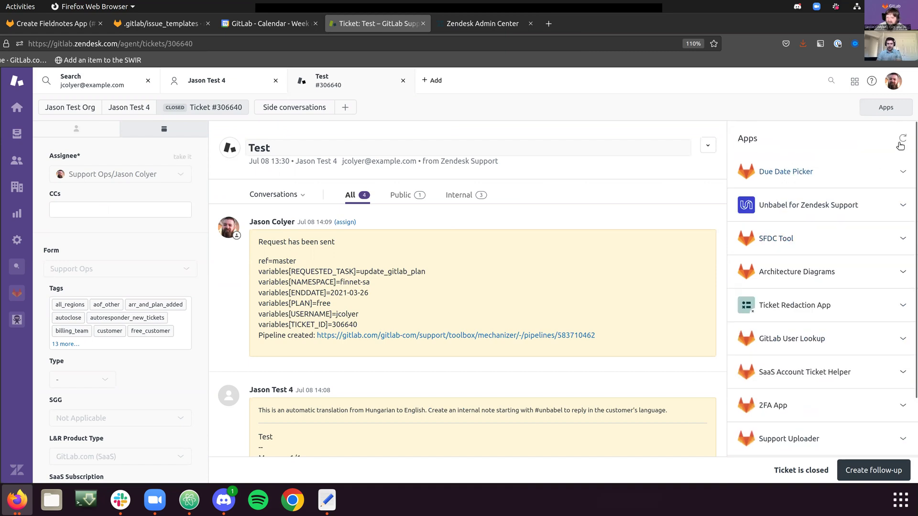
Step: Reload the apps panel so Fieldnotes appears with no linked issues, then open a new tab
left_click(902, 138)
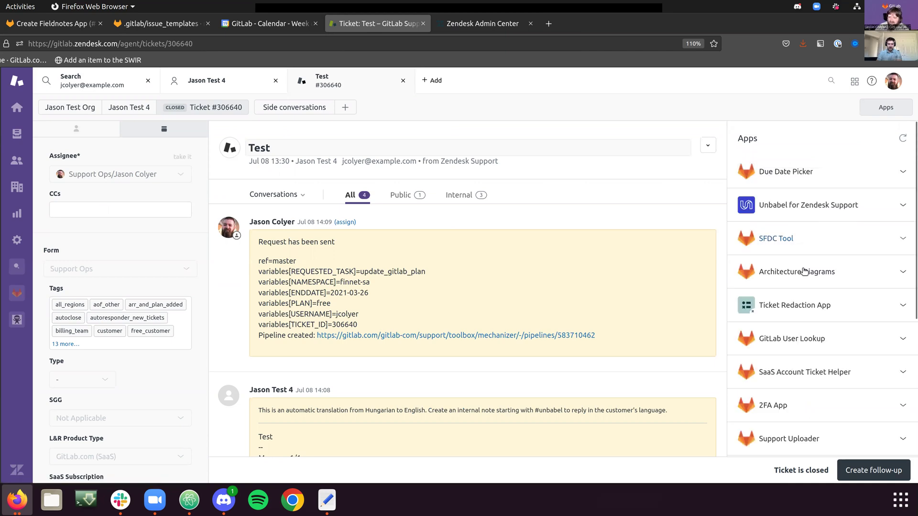
scroll(789, 320, "down", 5)
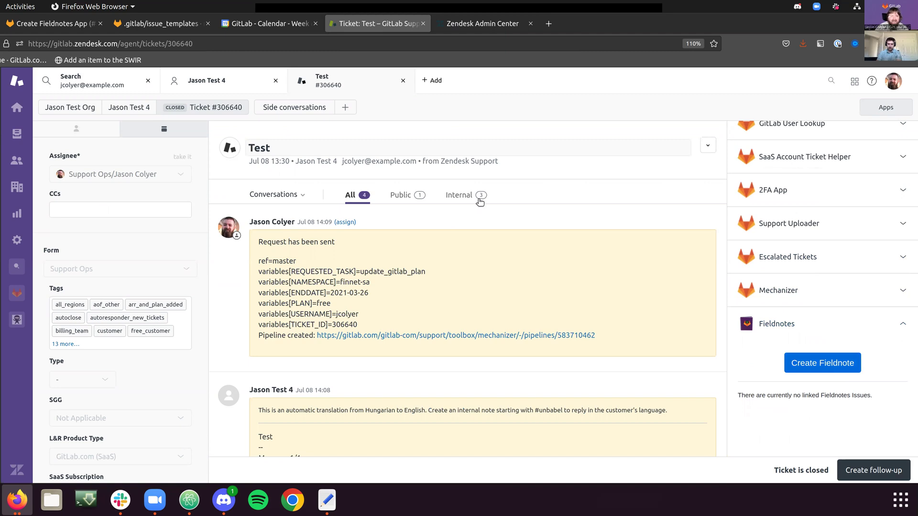
left_click(249, 82)
left_click(318, 82)
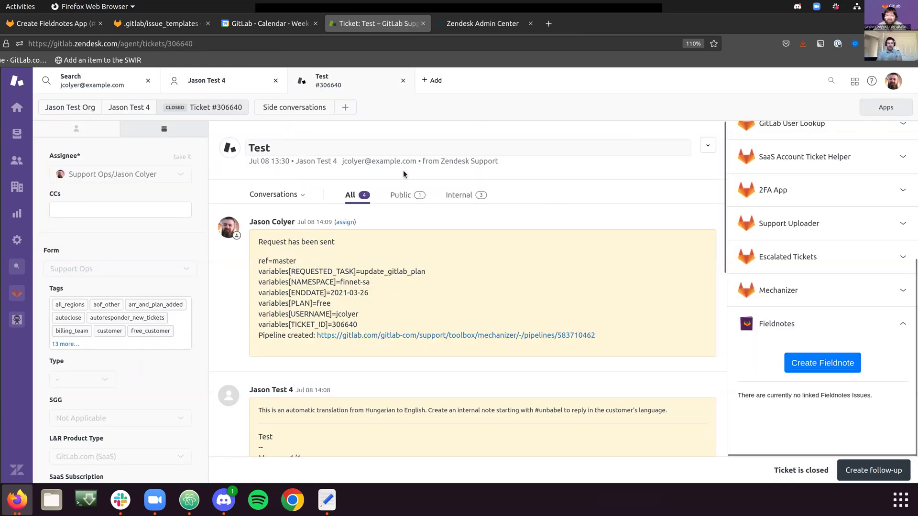
left_click(431, 80)
Step: Start a new ticket for the test user, with 'Test ticket' as both subject and description
left_click(444, 125)
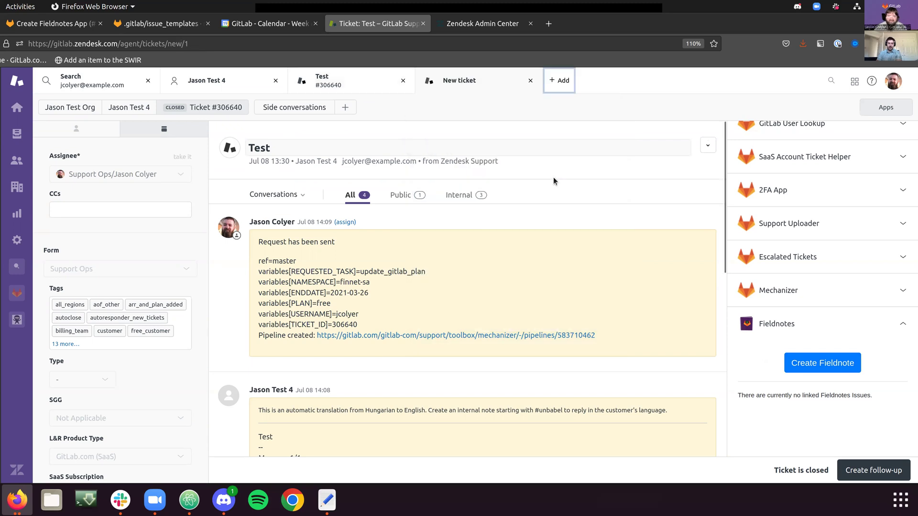
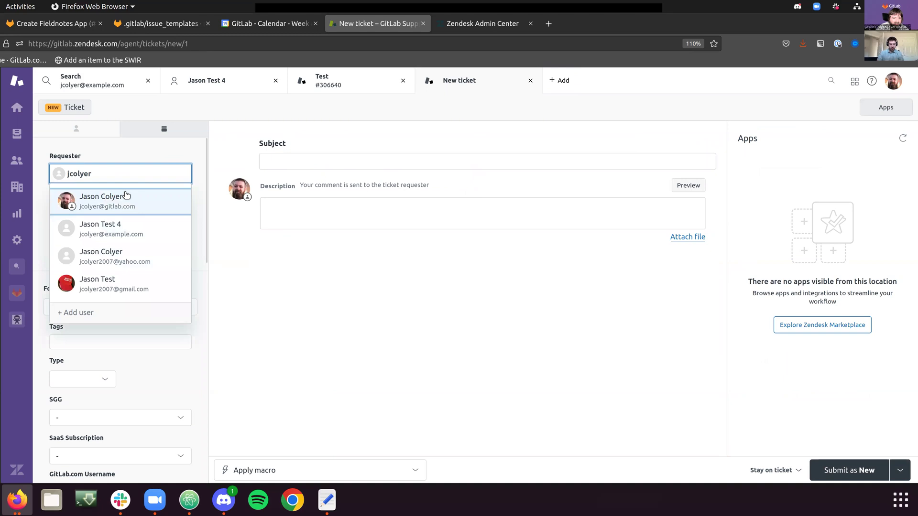
left_click(150, 222)
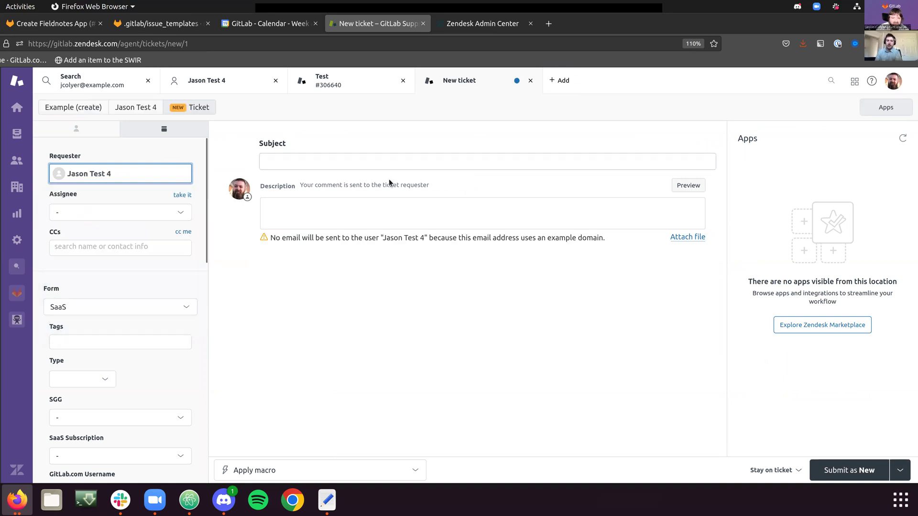
type("Test ticket")
key("ctrl+a")
key("ctrl+c")
left_click(343, 205)
key("ctrl+v")
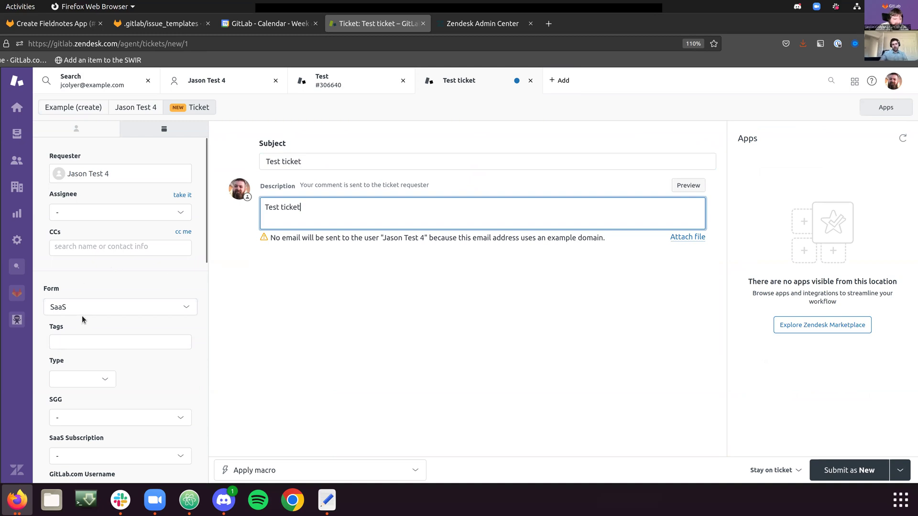
Step: Switch the ticket form to Support Ops and set SGG to Not Applicable
left_click(86, 306)
scroll(103, 421, "down", 3)
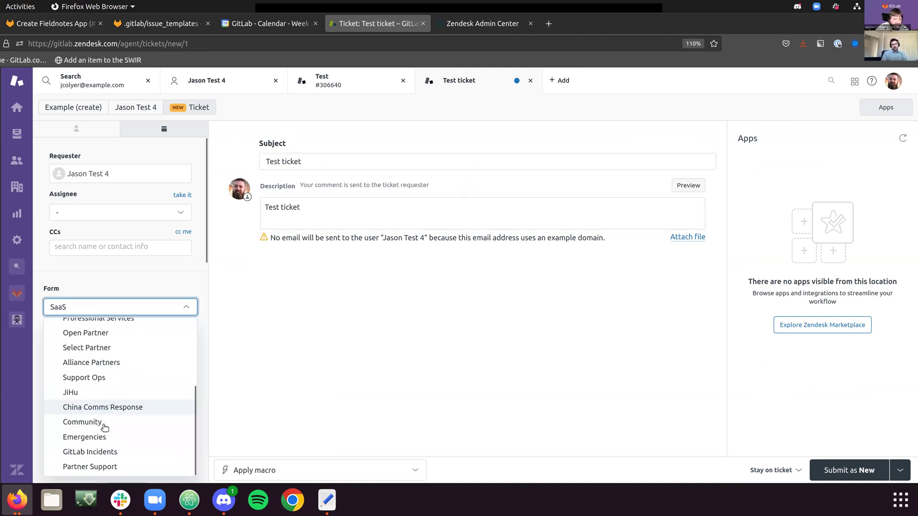
left_click(90, 381)
scroll(86, 287, "down", 5)
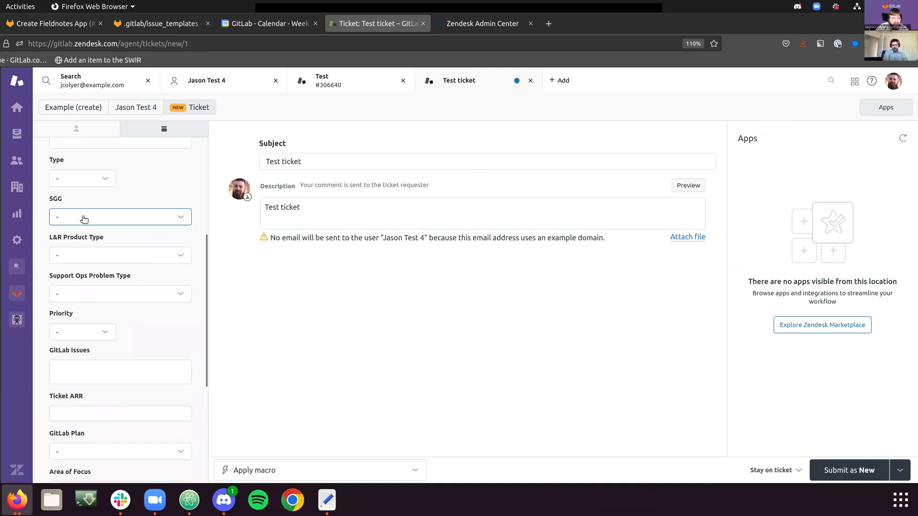
left_click(82, 217)
left_click(84, 247)
left_click(92, 254)
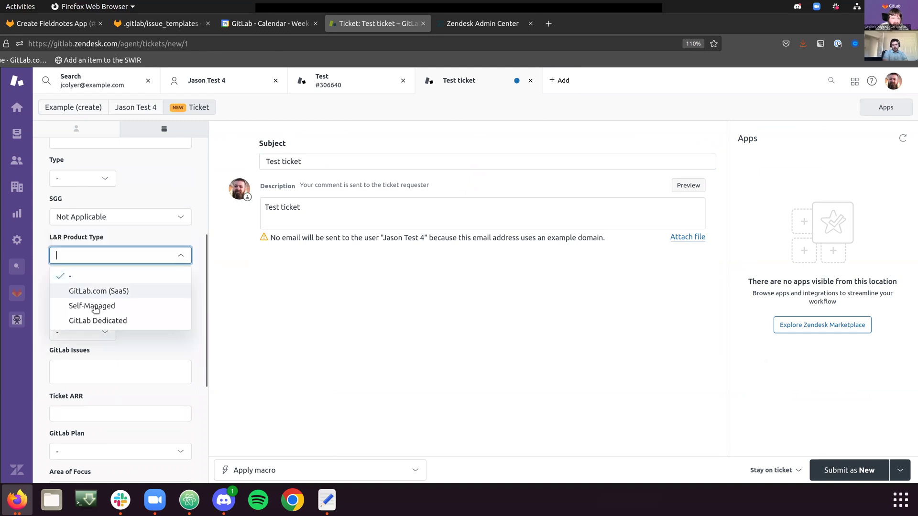
left_click(230, 334)
scroll(102, 325, "down", 5)
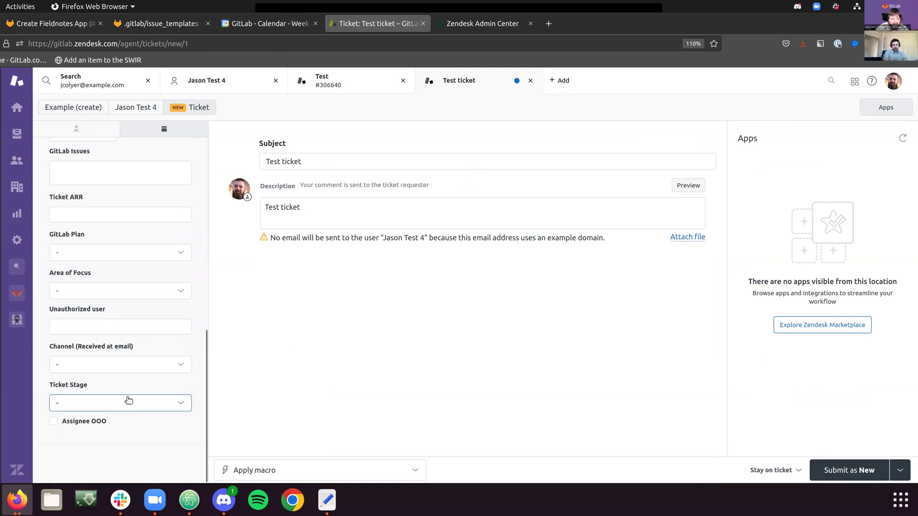
Step: Set the channel to Created by agent and Ticket Stage to FRT, then submit as new
left_click(119, 369)
left_click(91, 234)
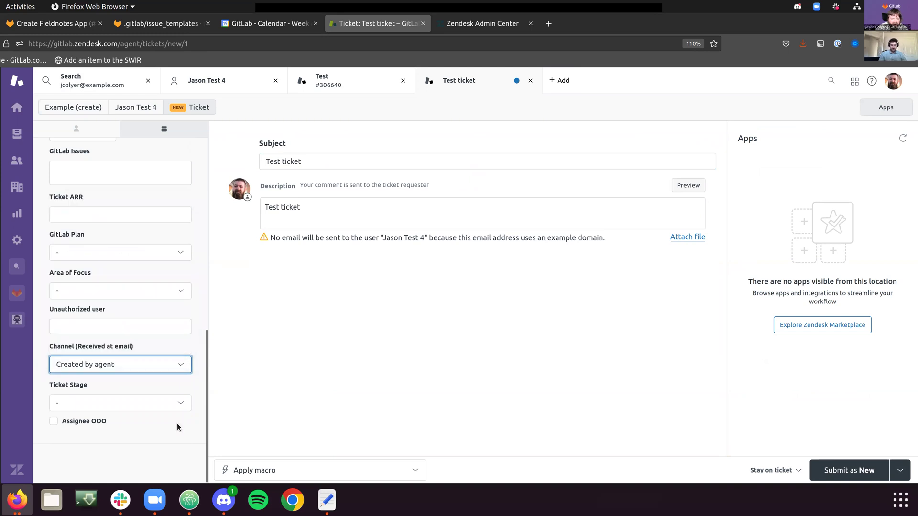
left_click(118, 405)
left_click(77, 353)
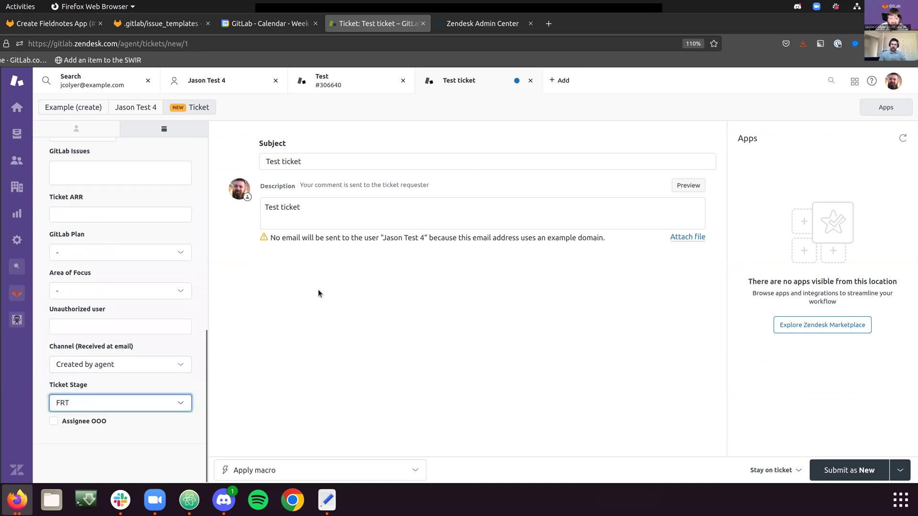
left_click(862, 470)
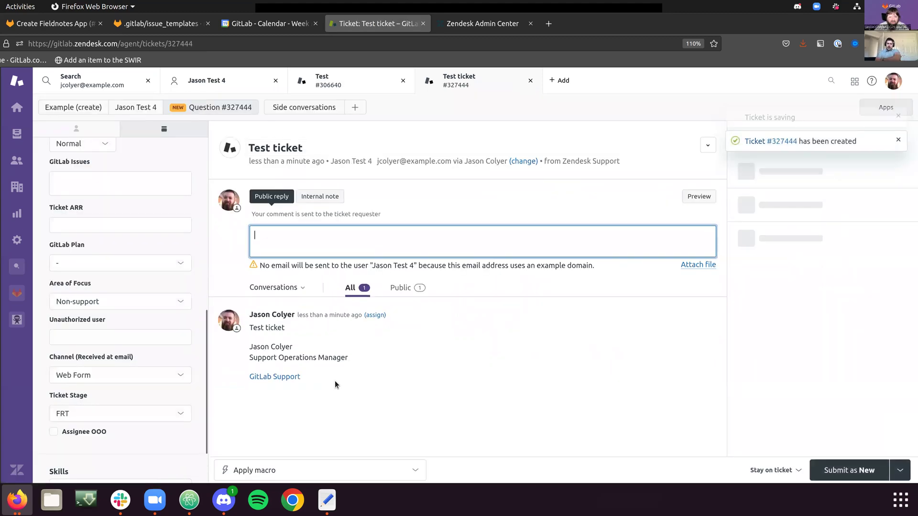
Step: Run Create Fieldnote from the Fieldnotes app on ticket #327444 and review the resulting GitLab issue #294
left_click(198, 145)
scroll(818, 394, "down", 5)
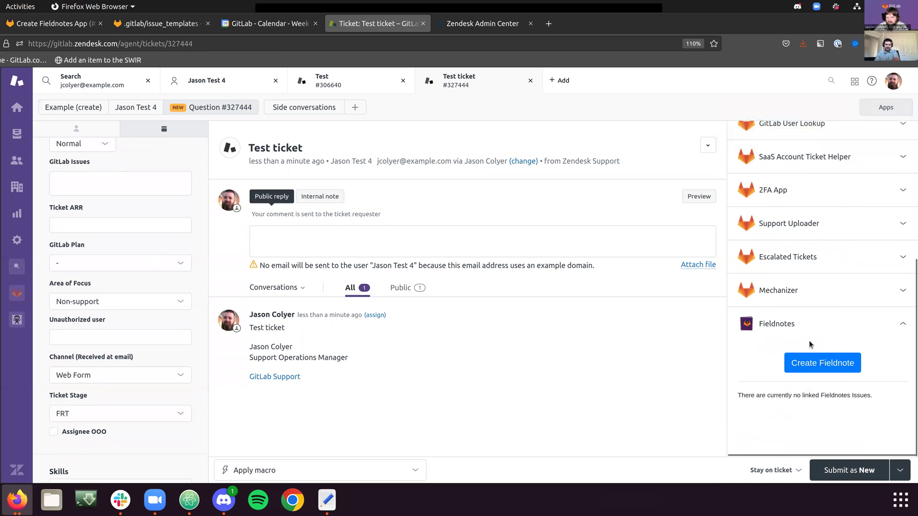
left_click(822, 363)
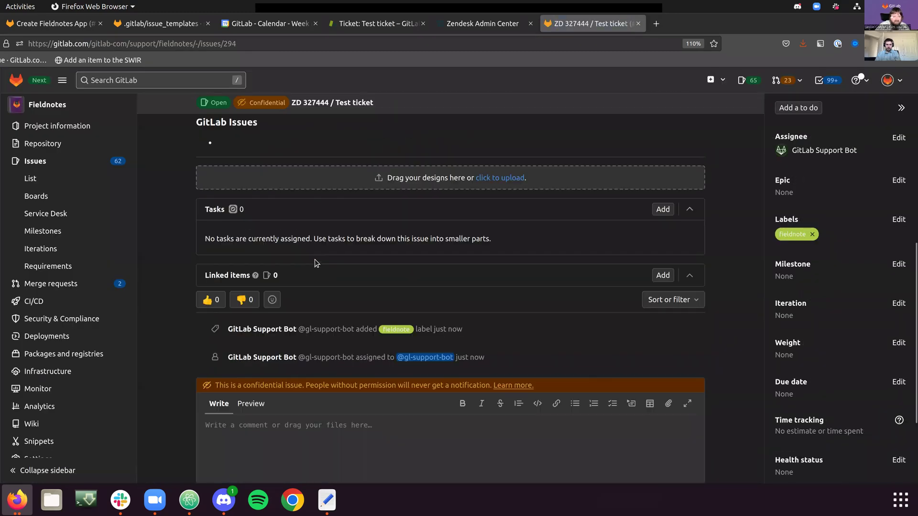
scroll(315, 260, "down", 2)
scroll(317, 260, "up", 10)
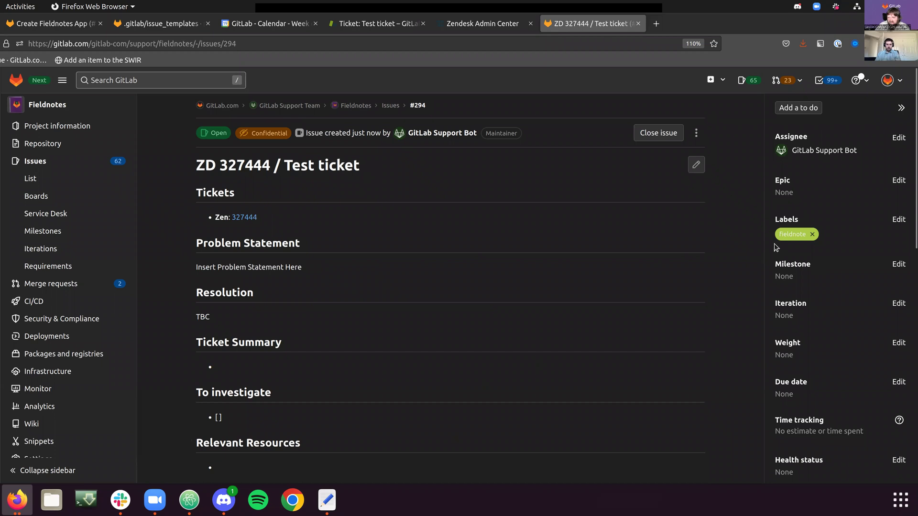
Step: Go back to ticket #327444 and scroll to the note linking Fieldnote issue #294
left_click(496, 24)
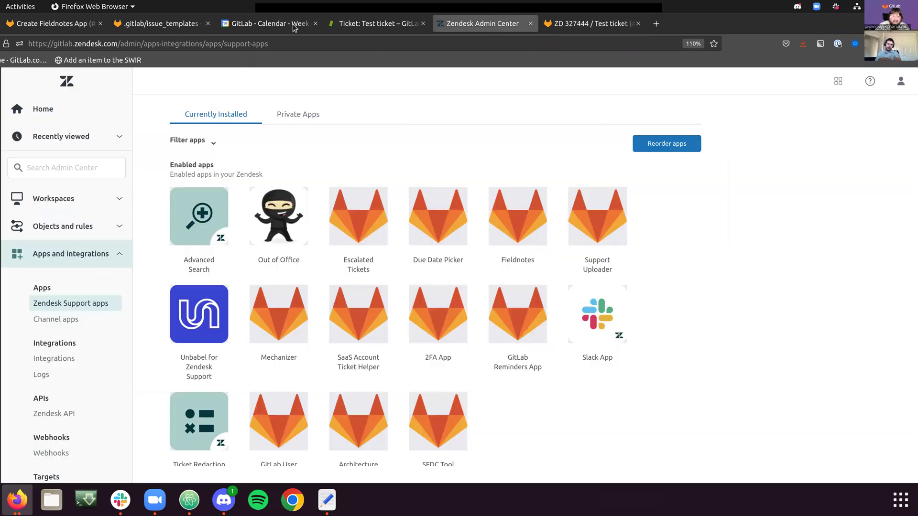
left_click(363, 24)
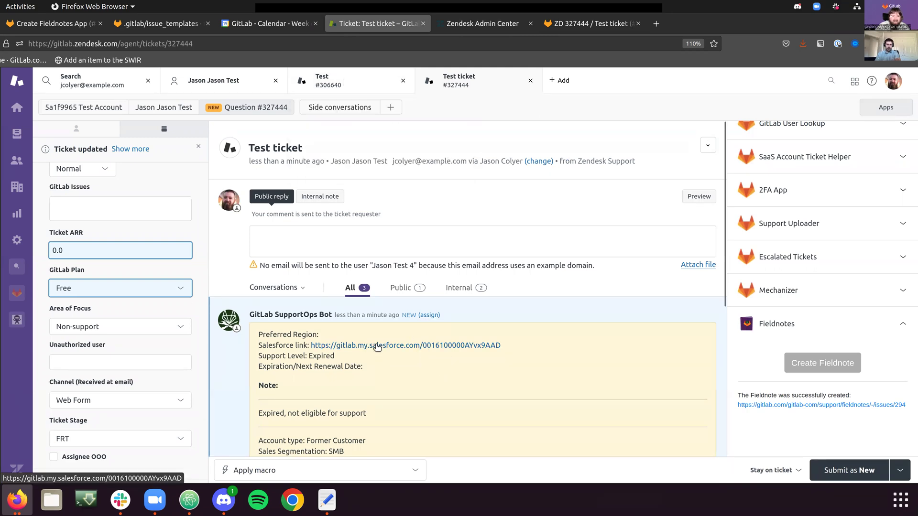
scroll(356, 343, "down", 4)
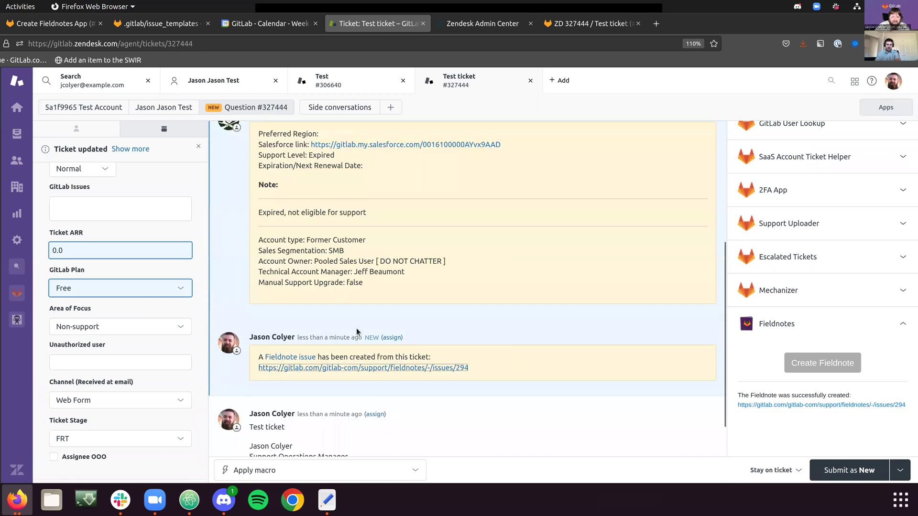
scroll(340, 263, "down", 1)
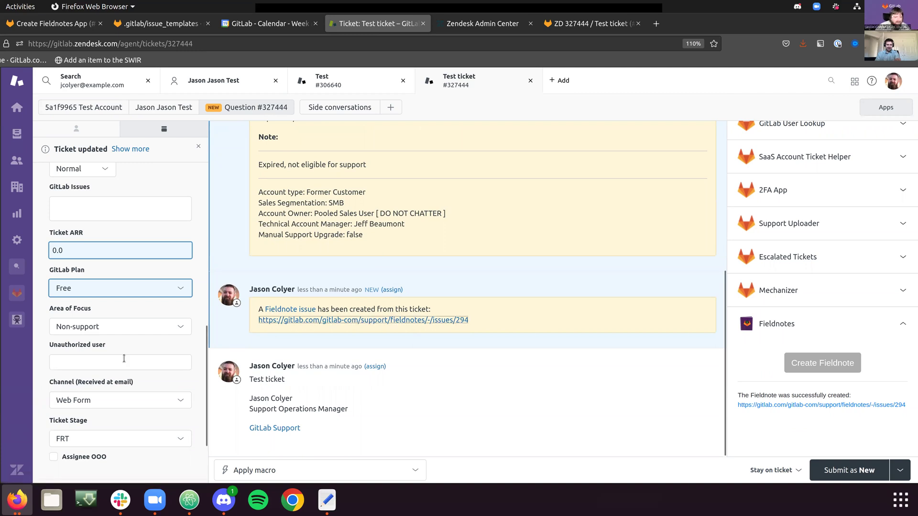
scroll(138, 392, "down", 3)
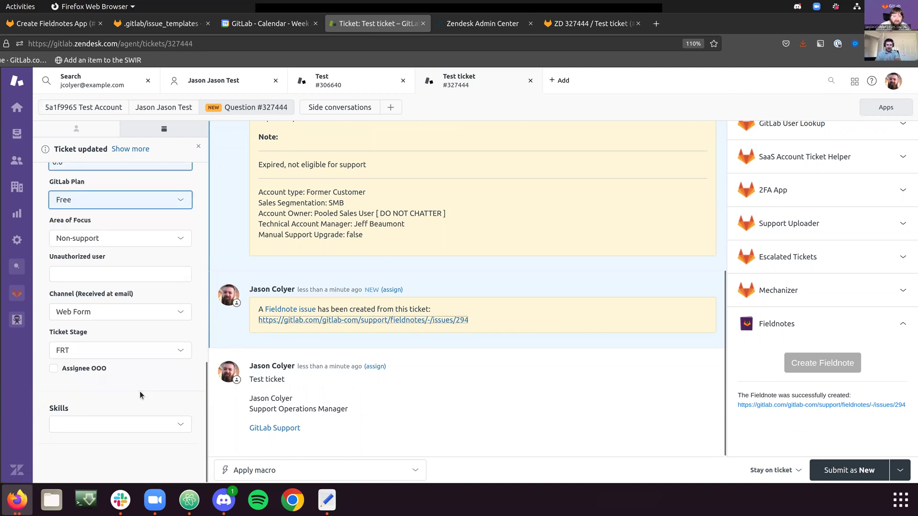
scroll(140, 391, "up", 6)
scroll(139, 391, "up", 5)
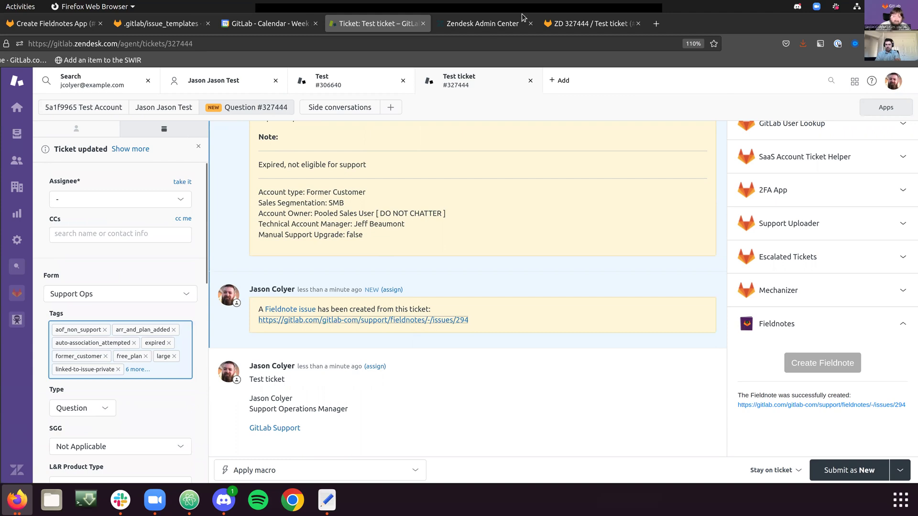